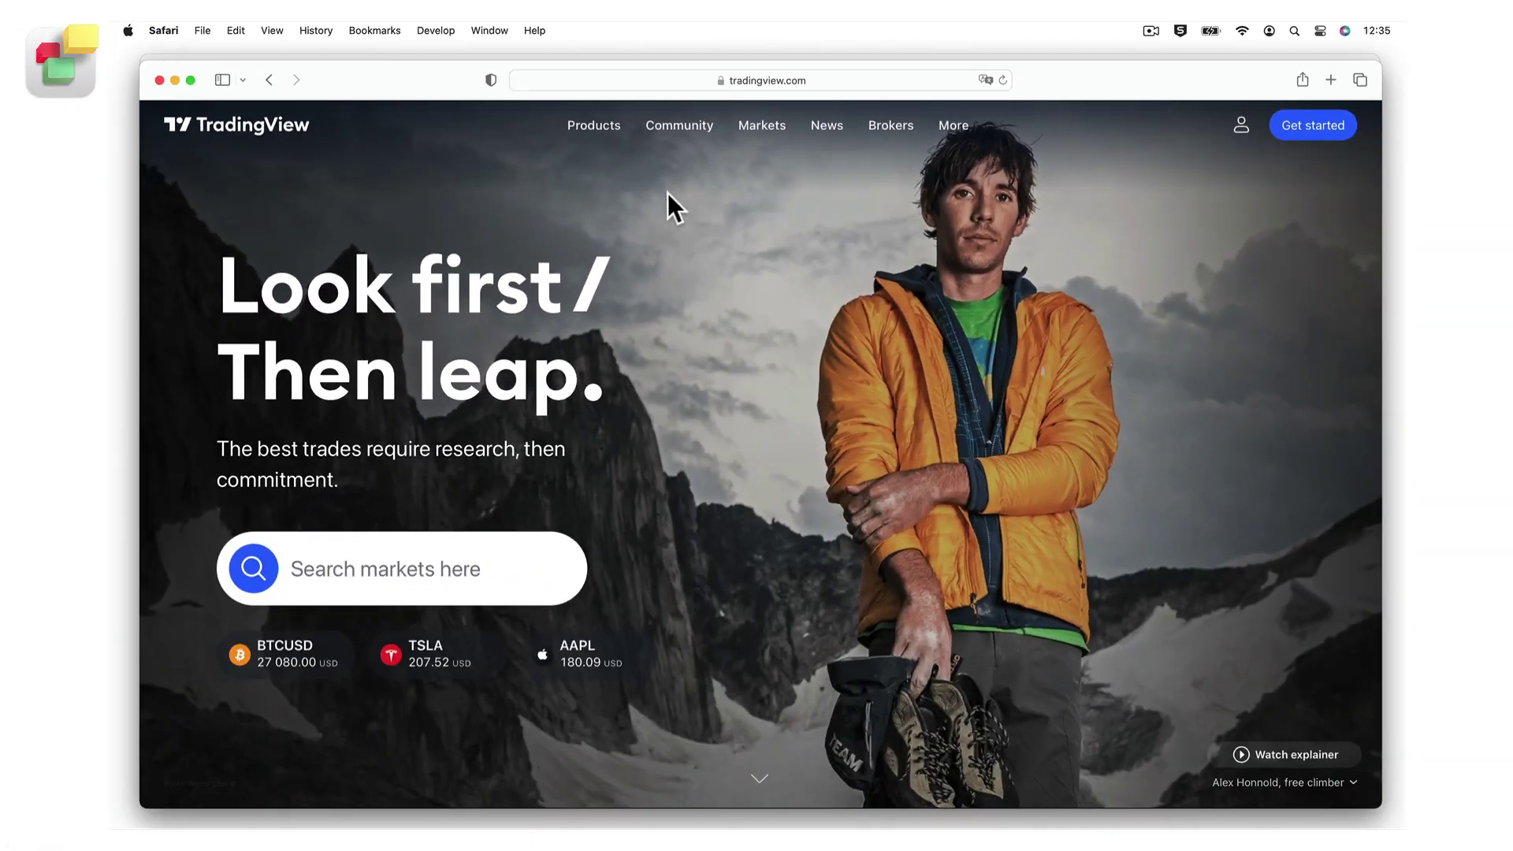
Go to TradingView's Widgets page via the footer and scroll to the Advanced Real-Time Chart Widget.
{"action": "mouse_move", "coordinate": [612, 126]}
{"action": "mouse_move", "coordinate": [643, 453]}
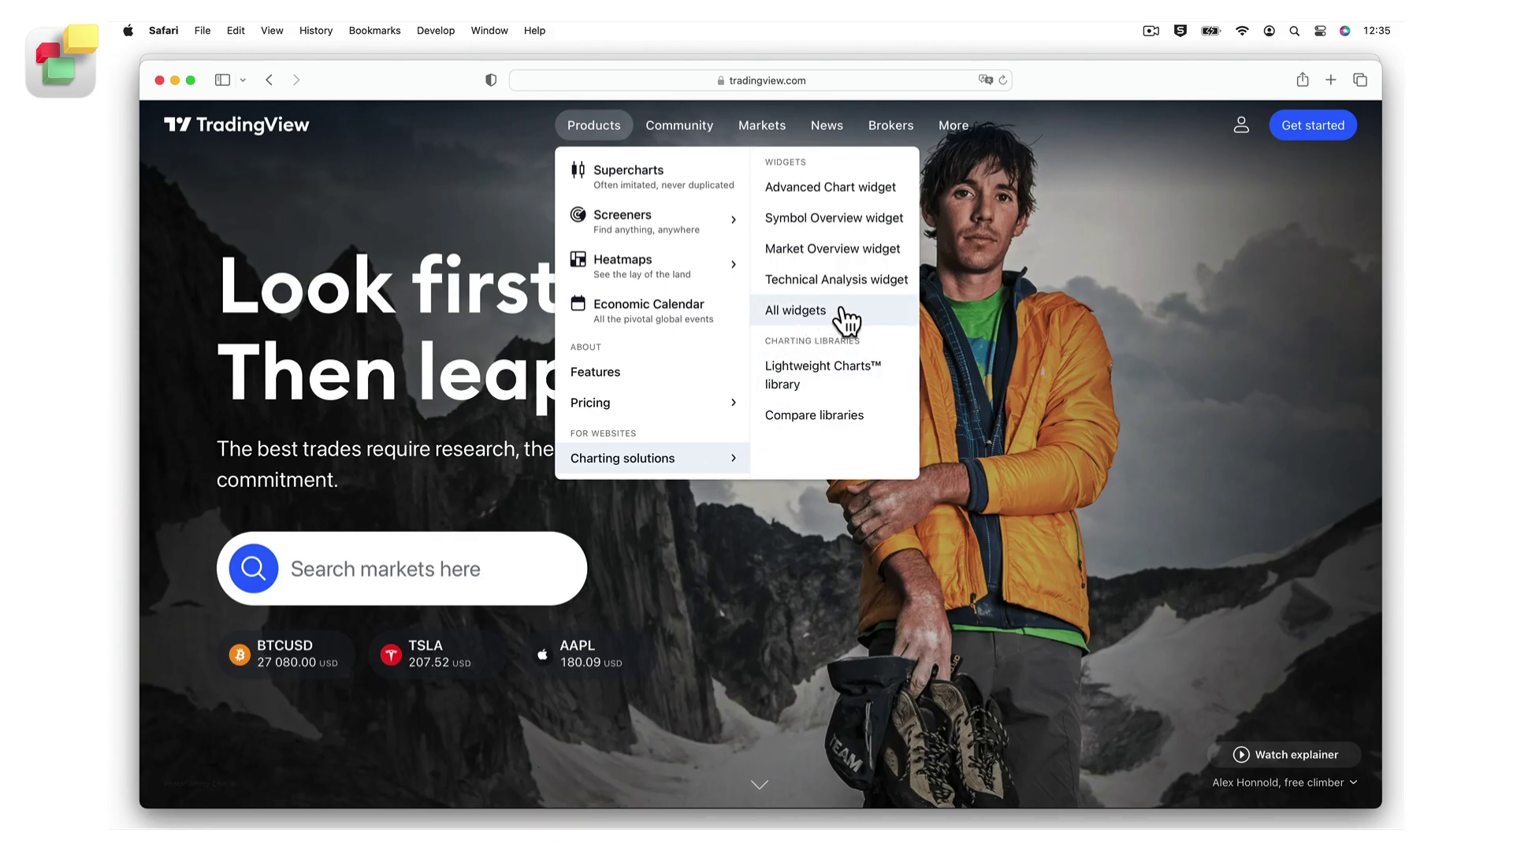
{"action": "scroll", "coordinate": [995, 384], "scroll_direction": "down", "scroll_amount": 20}
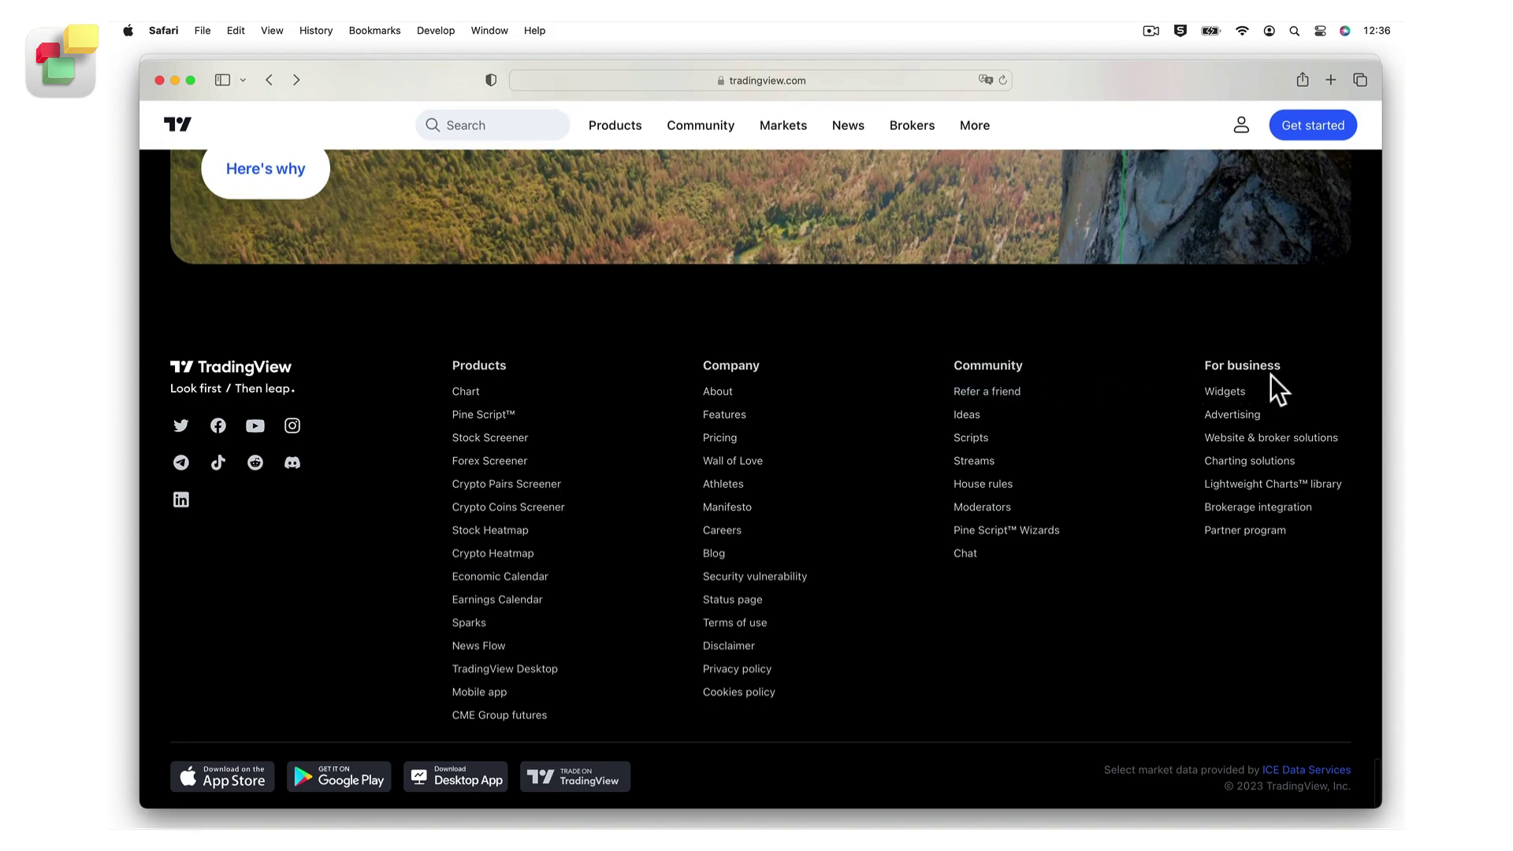
{"action": "left_click", "coordinate": [1232, 394]}
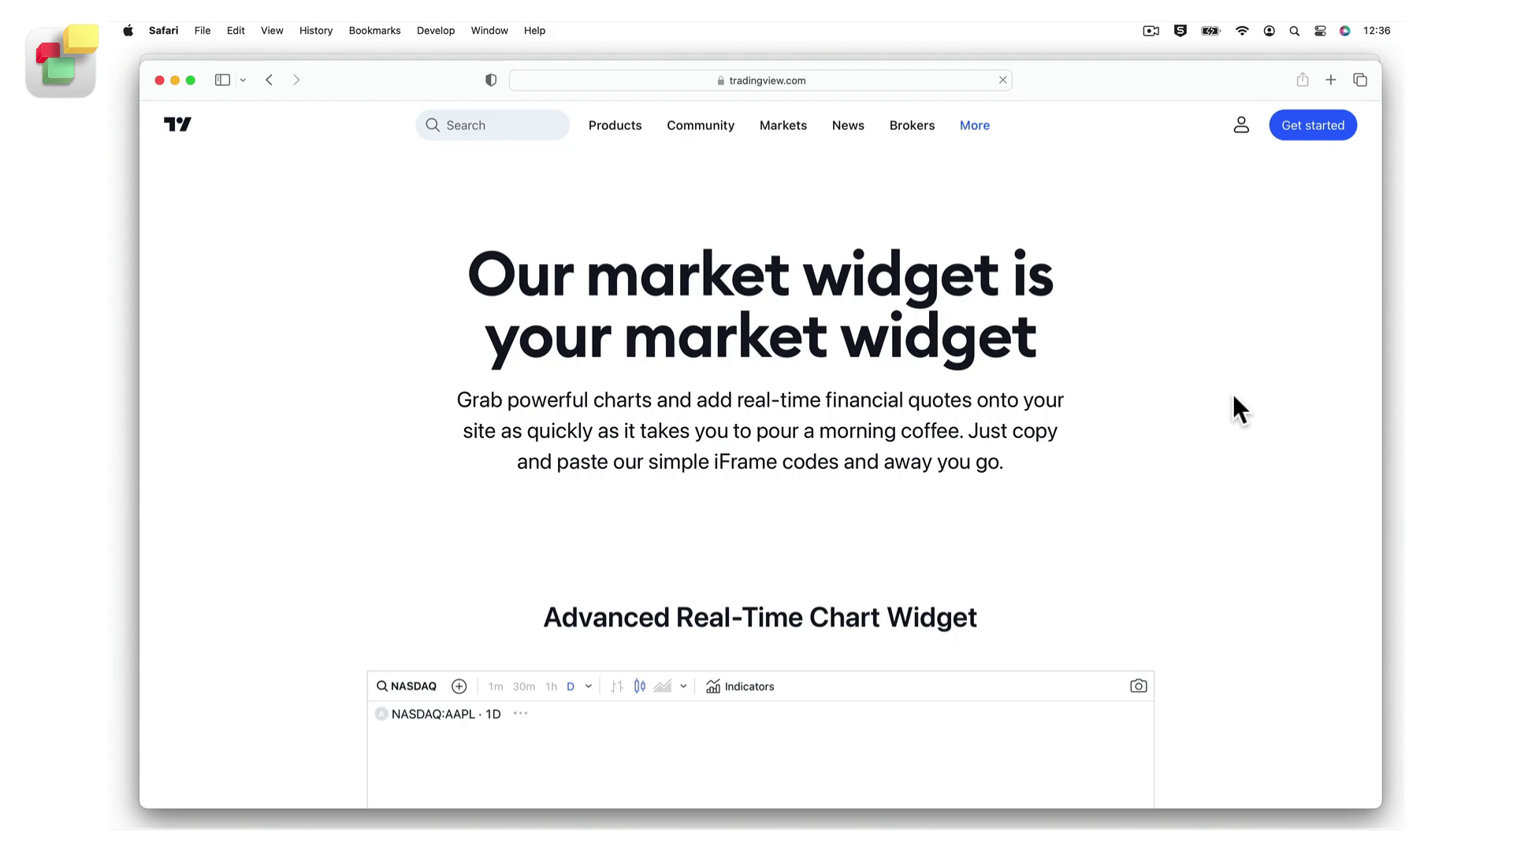
{"action": "scroll", "coordinate": [1233, 394], "scroll_direction": "down", "scroll_amount": 5}
{"action": "scroll", "coordinate": [1232, 394], "scroll_direction": "down", "scroll_amount": 10}
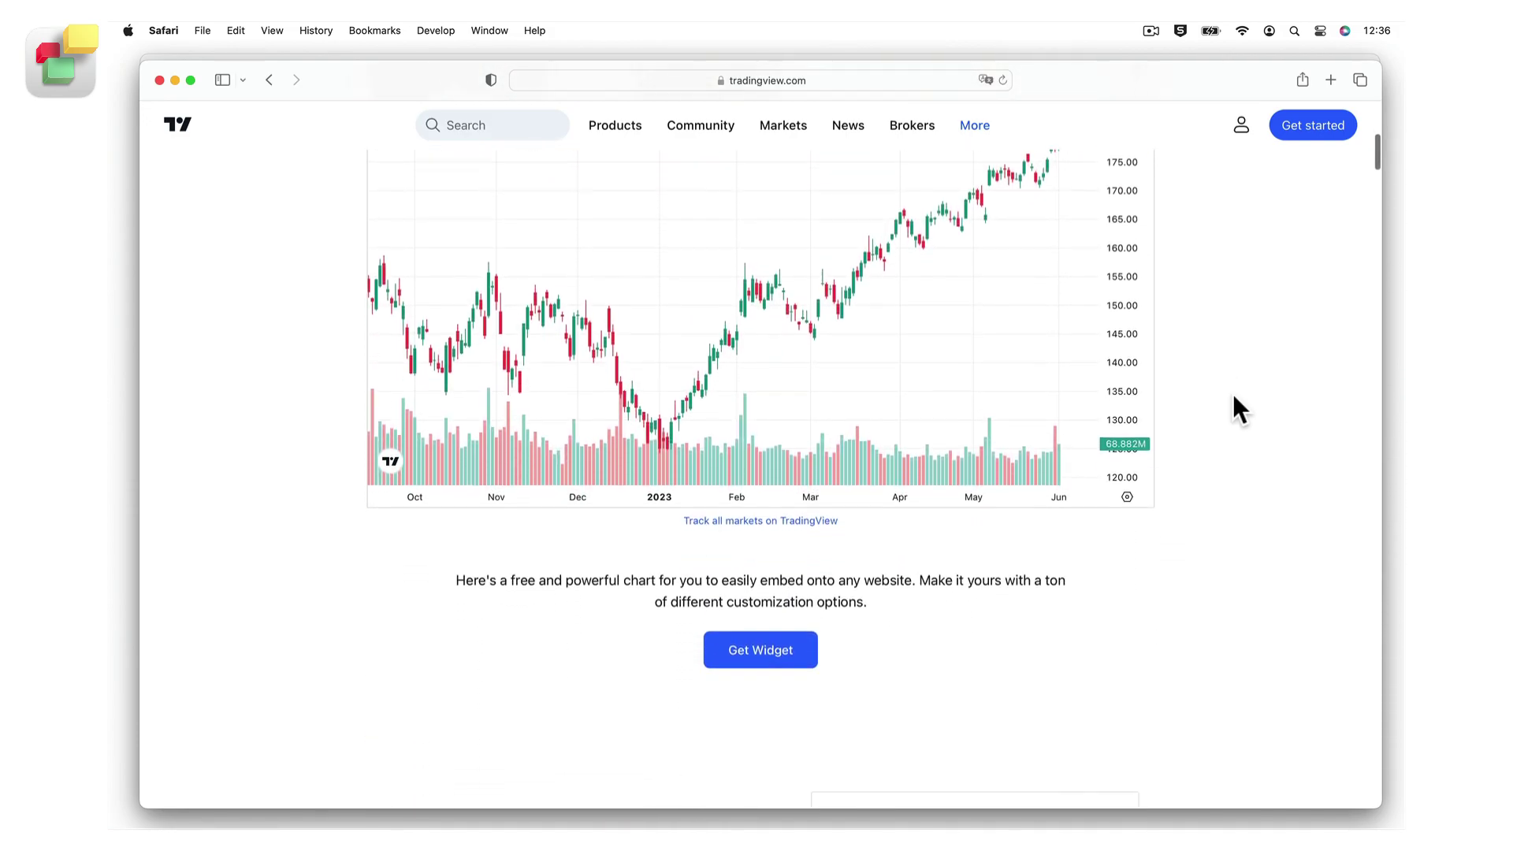
Open the Advanced Real-Time Chart Widget setup and keep AAPL as the chart symbol.
{"action": "left_click", "coordinate": [810, 656]}
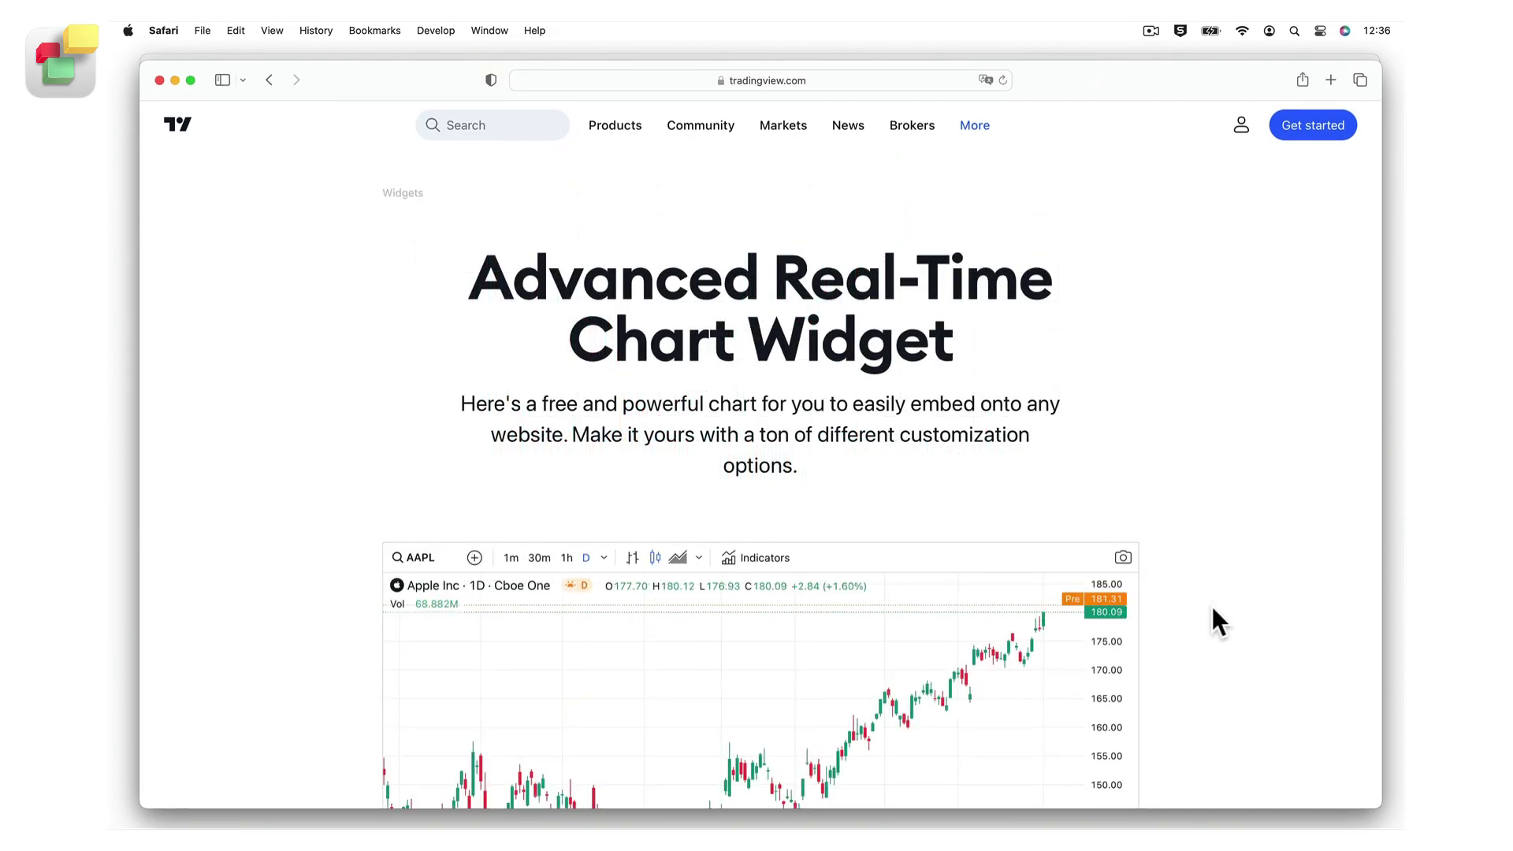
{"action": "scroll", "coordinate": [1210, 603], "scroll_direction": "down", "scroll_amount": 10}
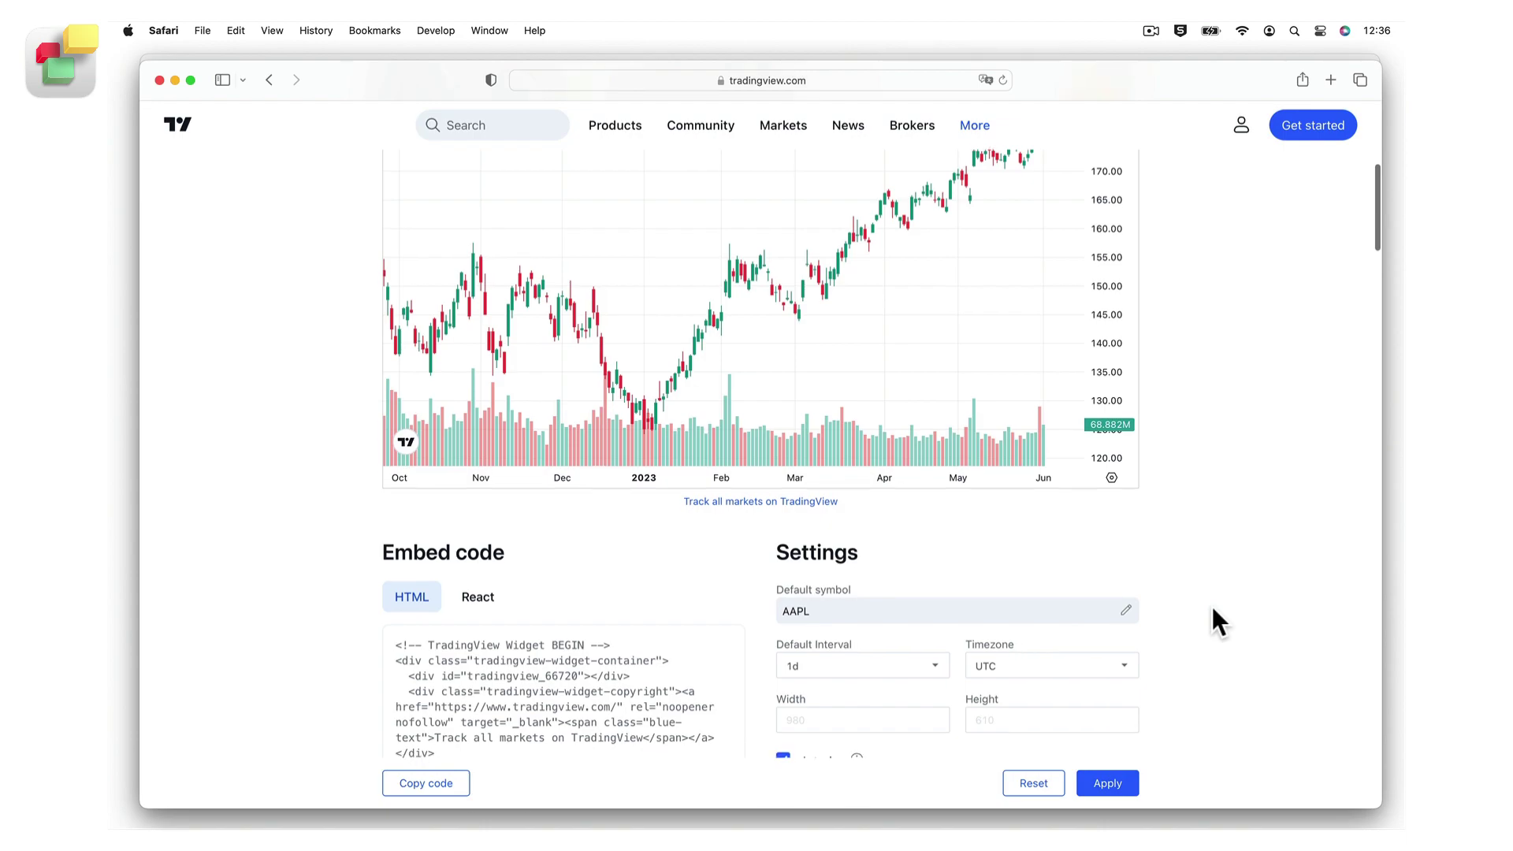
{"action": "scroll", "coordinate": [1213, 608], "scroll_direction": "down", "scroll_amount": 7}
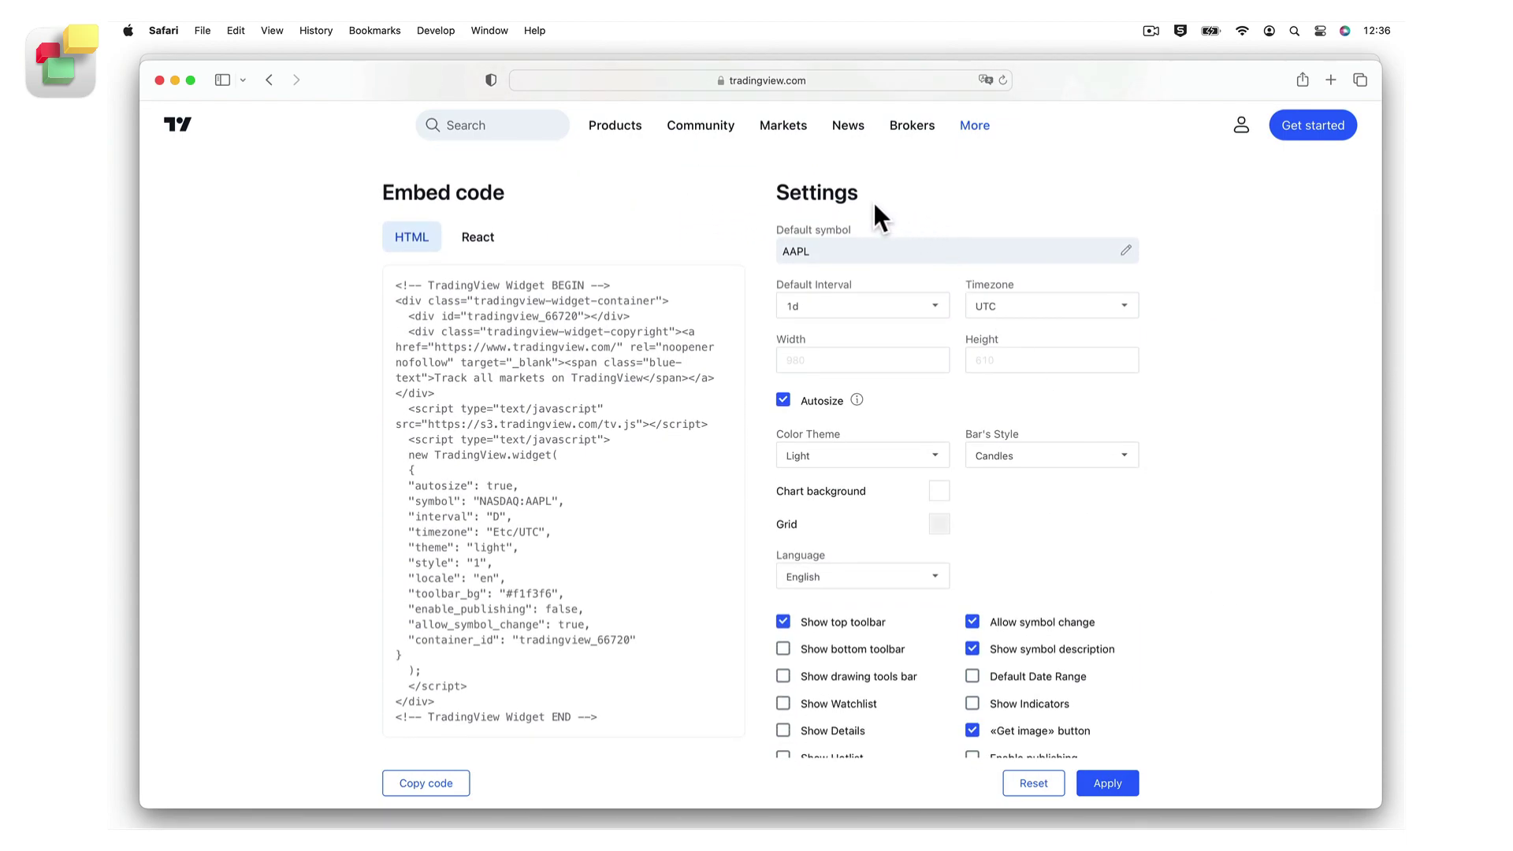
{"action": "left_click", "coordinate": [895, 246]}
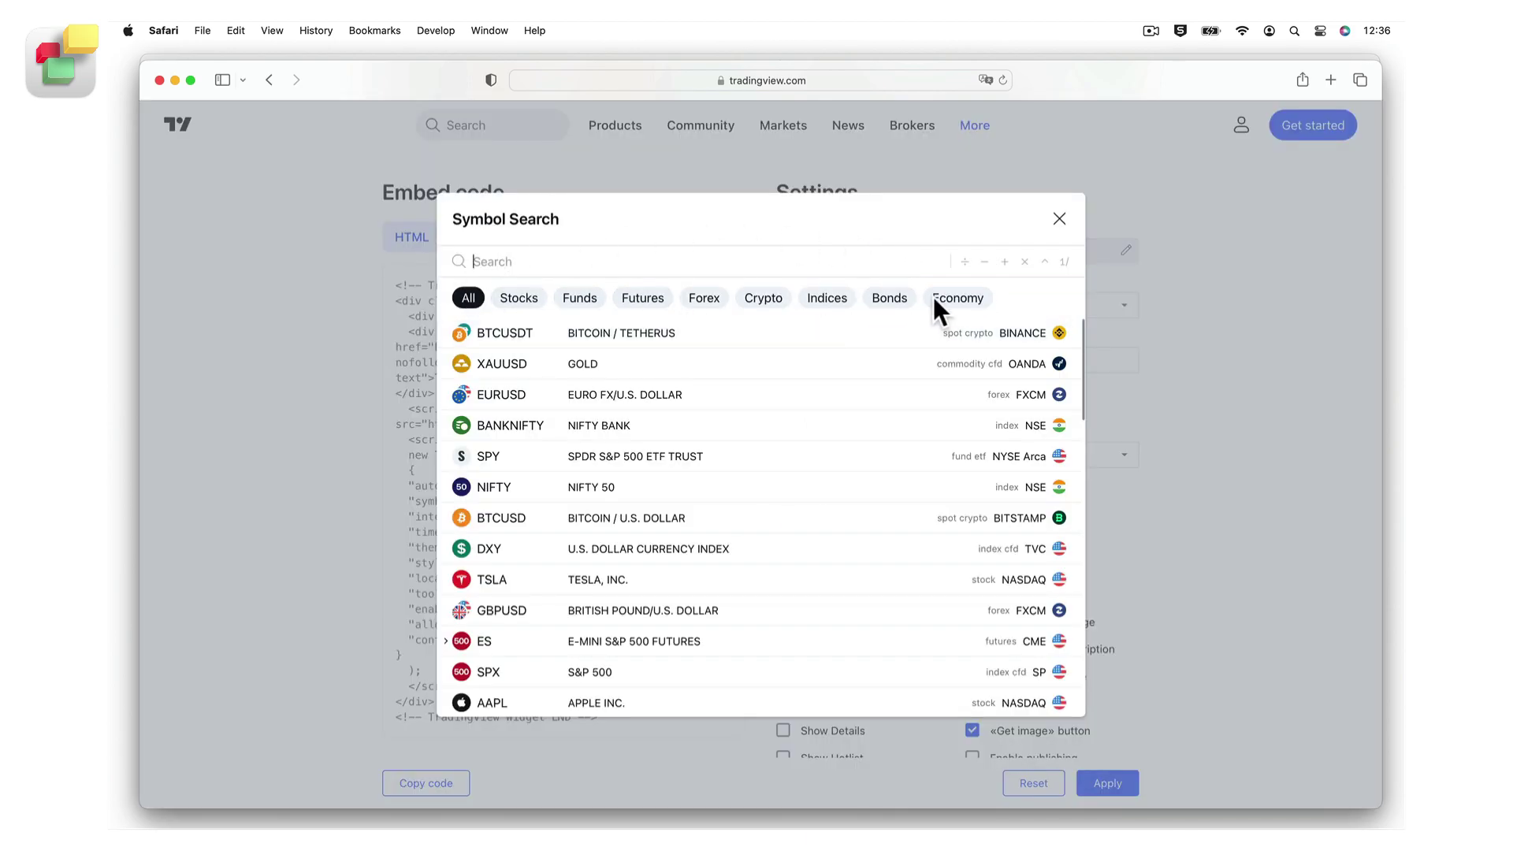
{"action": "left_click", "coordinate": [1057, 217]}
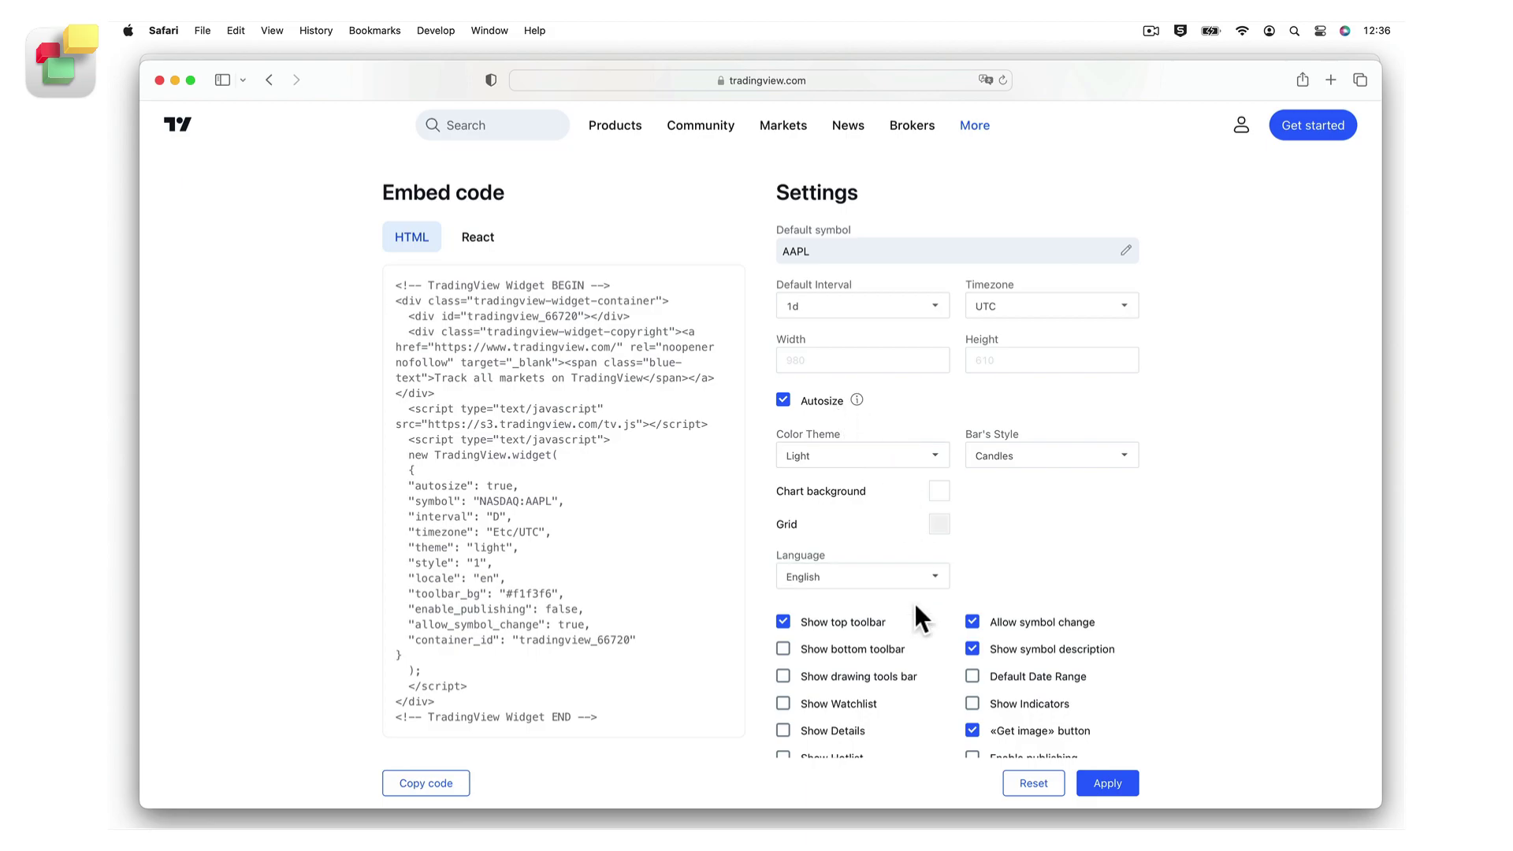
Apply the chart widget settings and copy its HTML embed code.
{"action": "scroll", "coordinate": [914, 601], "scroll_direction": "down", "scroll_amount": 3}
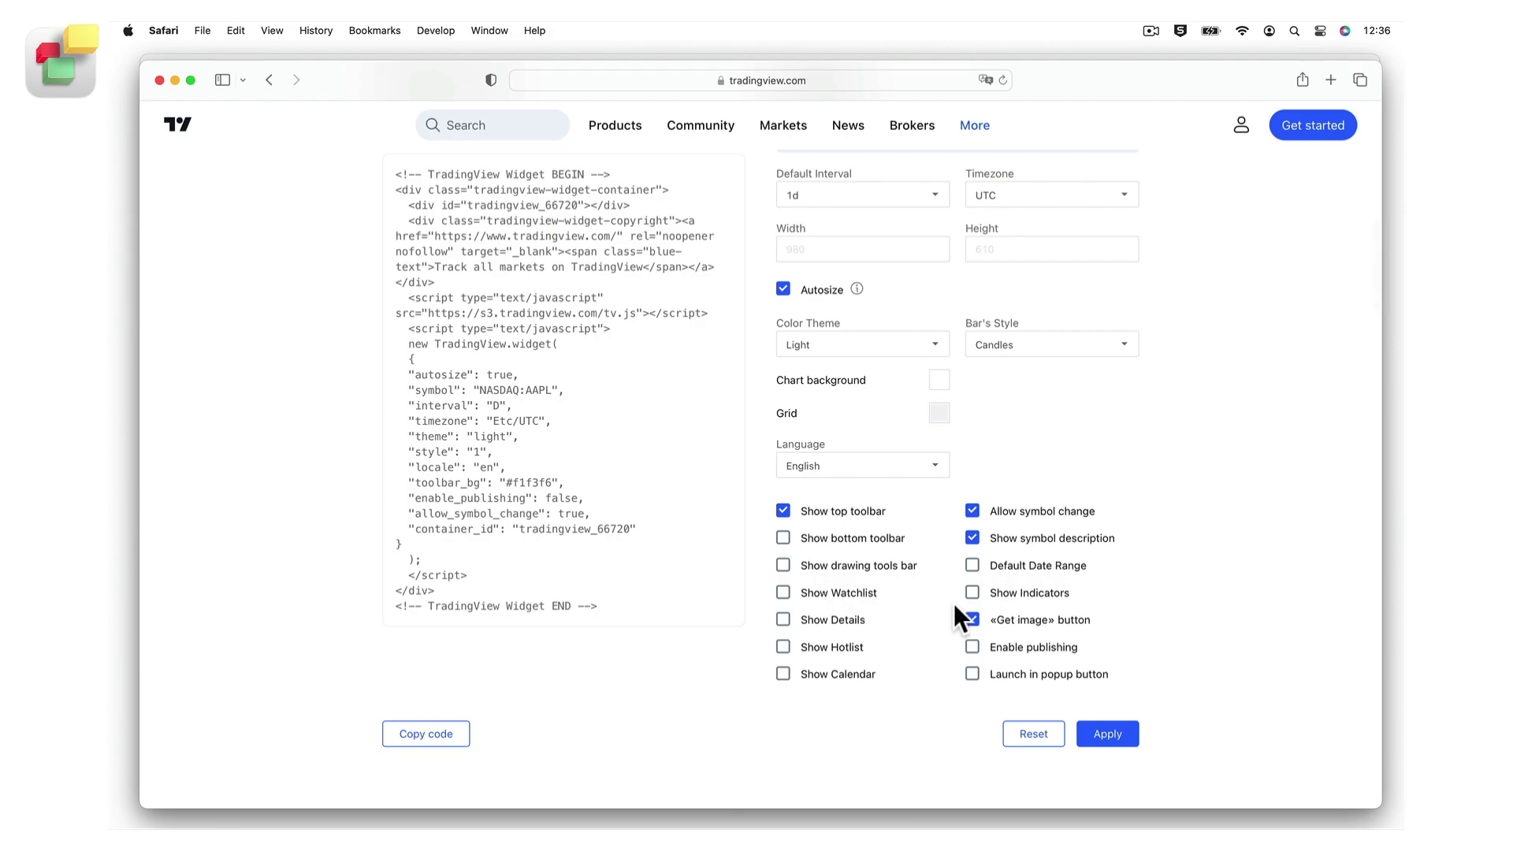
{"action": "left_click", "coordinate": [1125, 731]}
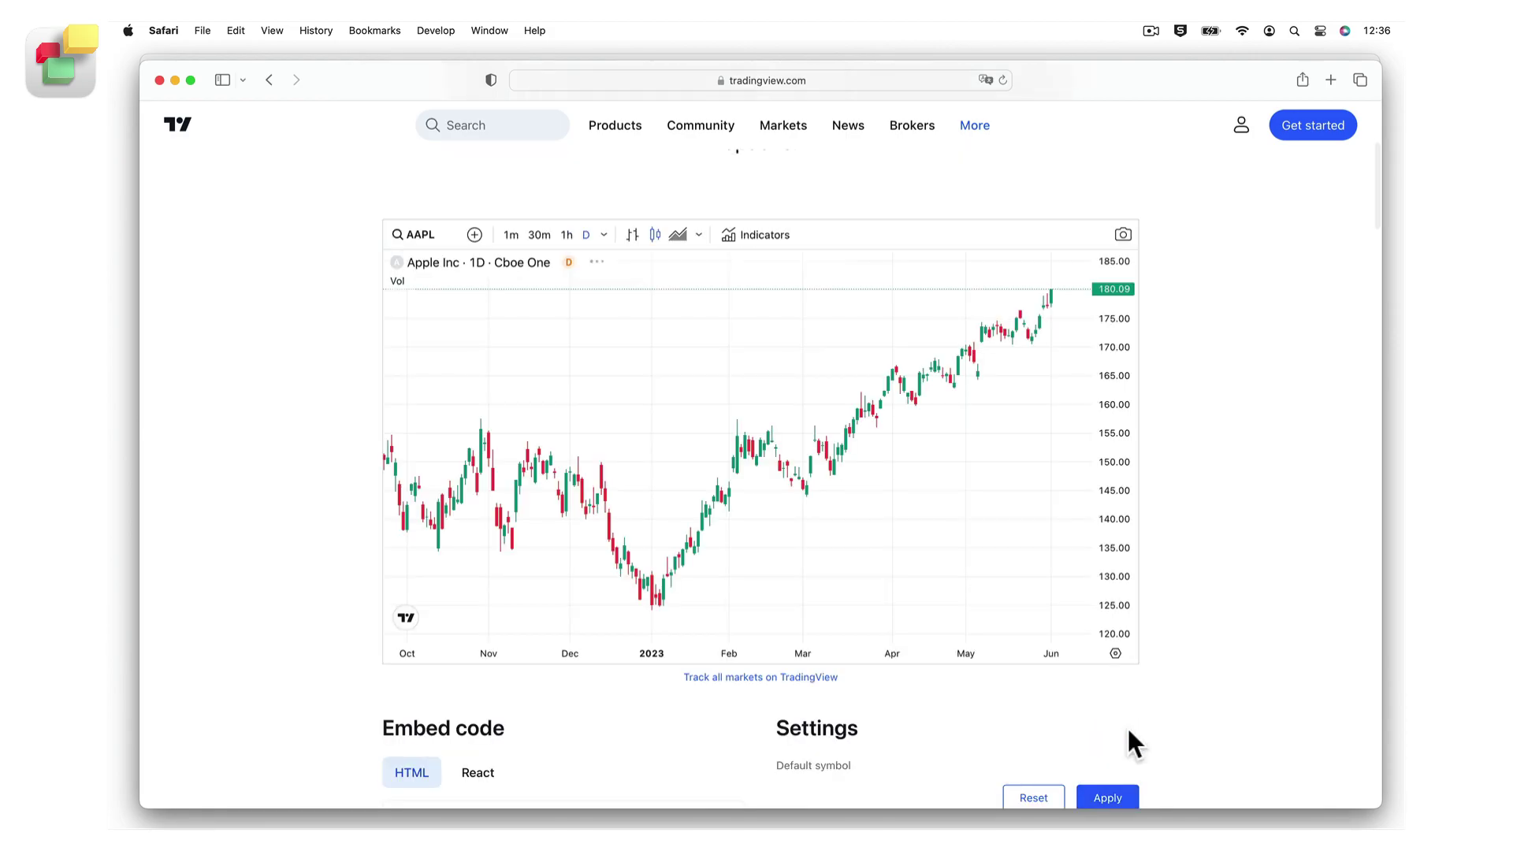
{"action": "scroll", "coordinate": [1127, 725], "scroll_direction": "down", "scroll_amount": 10}
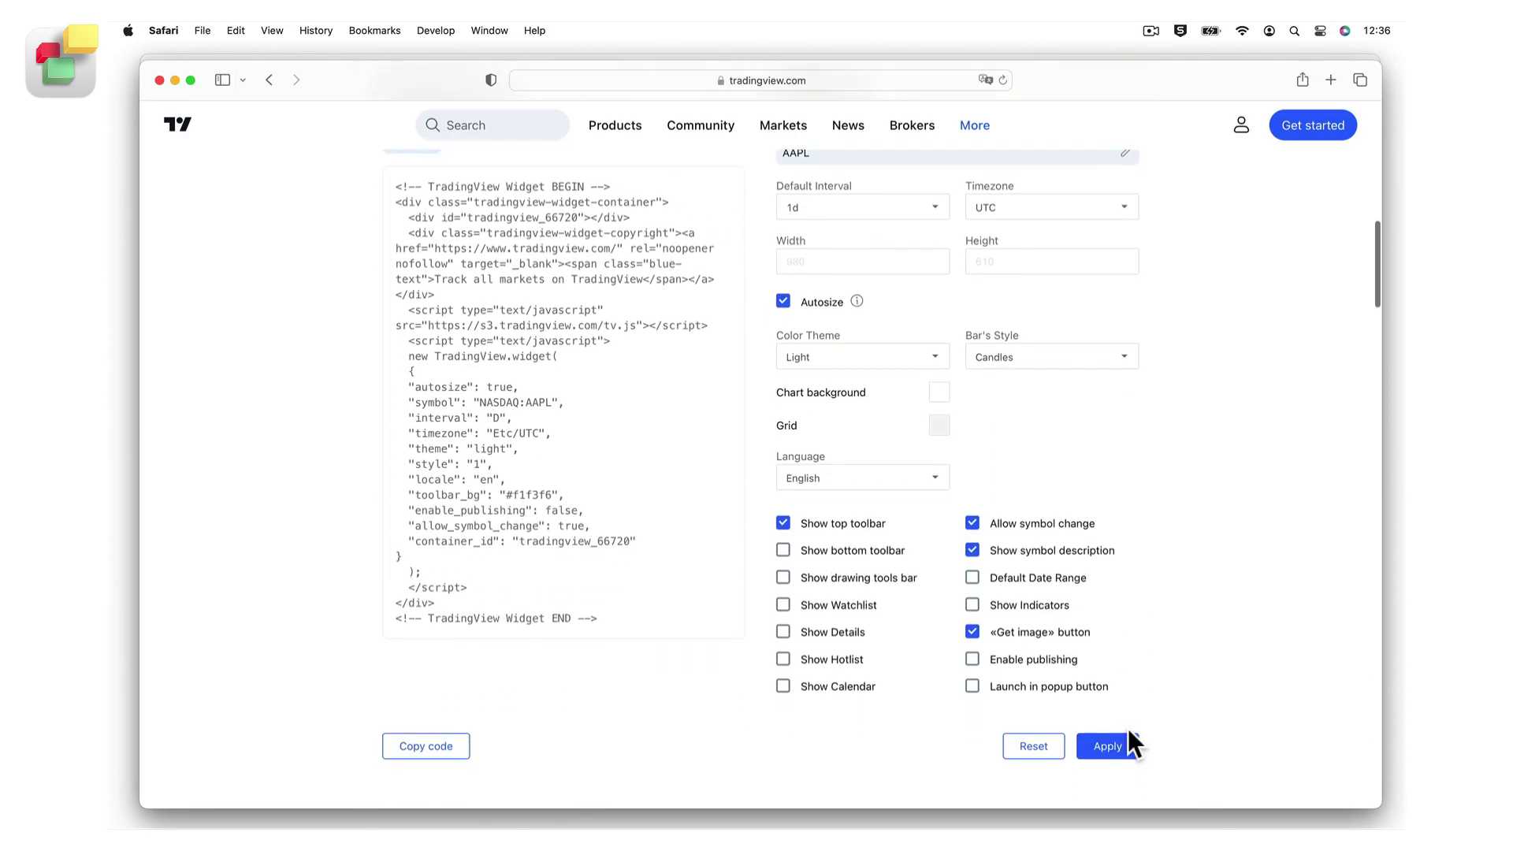
{"action": "scroll", "coordinate": [1127, 725], "scroll_direction": "up", "scroll_amount": 2}
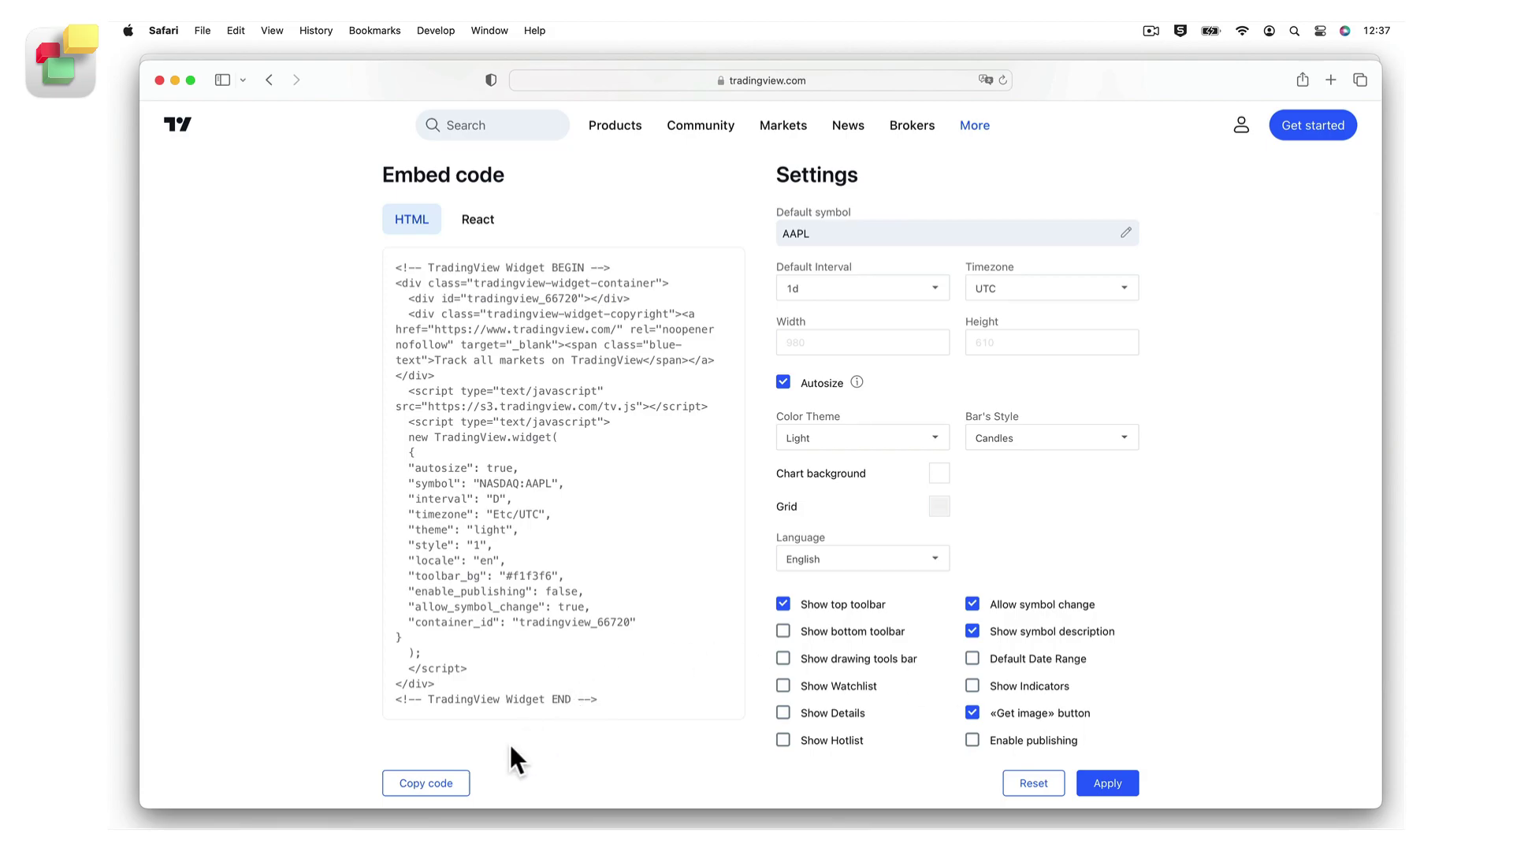
{"action": "left_click", "coordinate": [466, 782]}
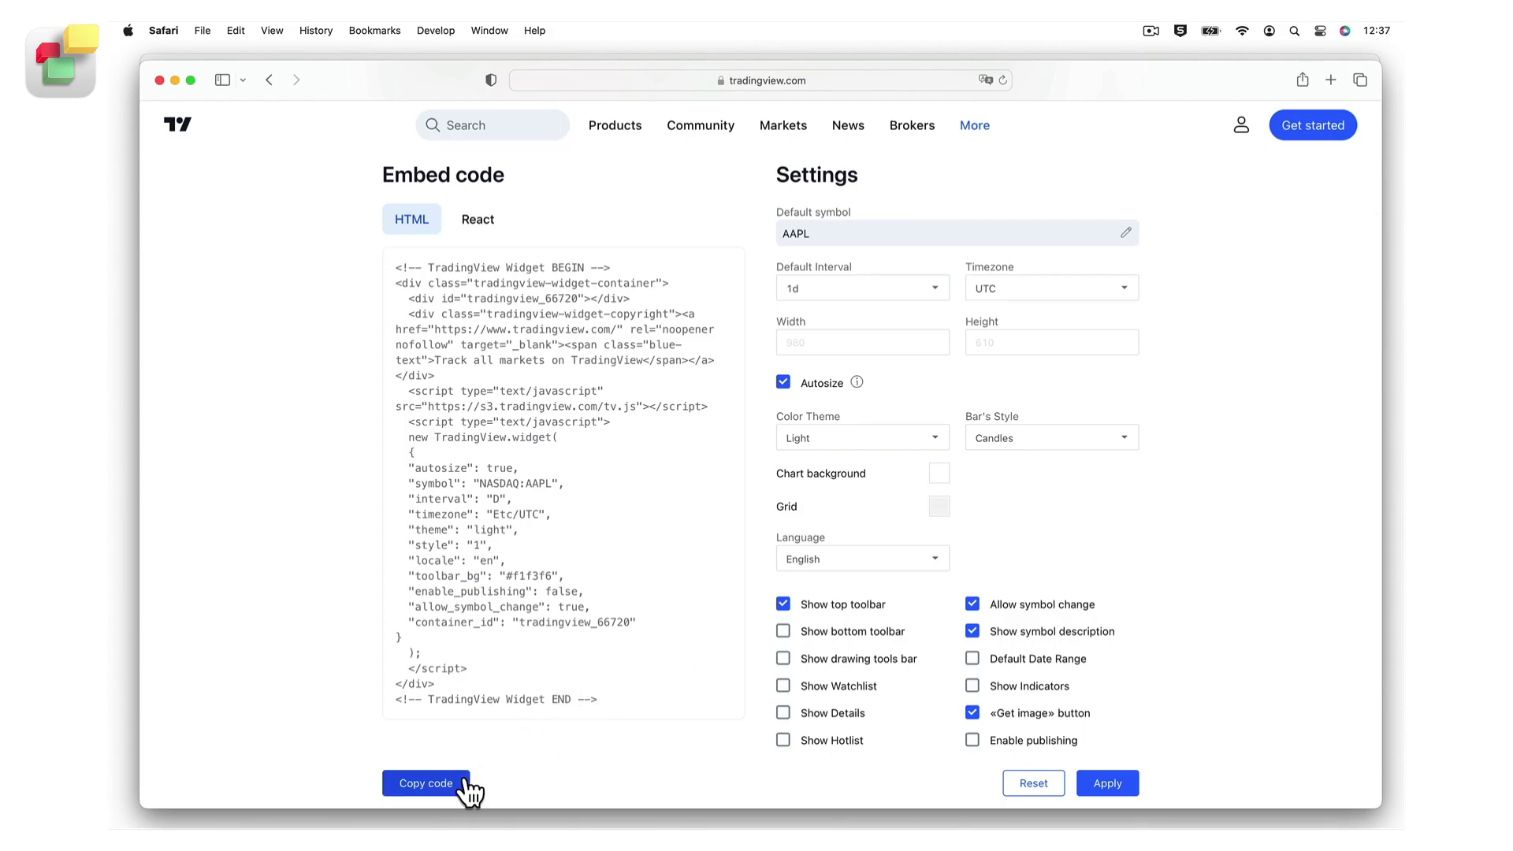
Copy the chart code again and place an HTML Snippet widget just below the Home 1 header.
{"action": "left_click", "coordinate": [467, 782]}
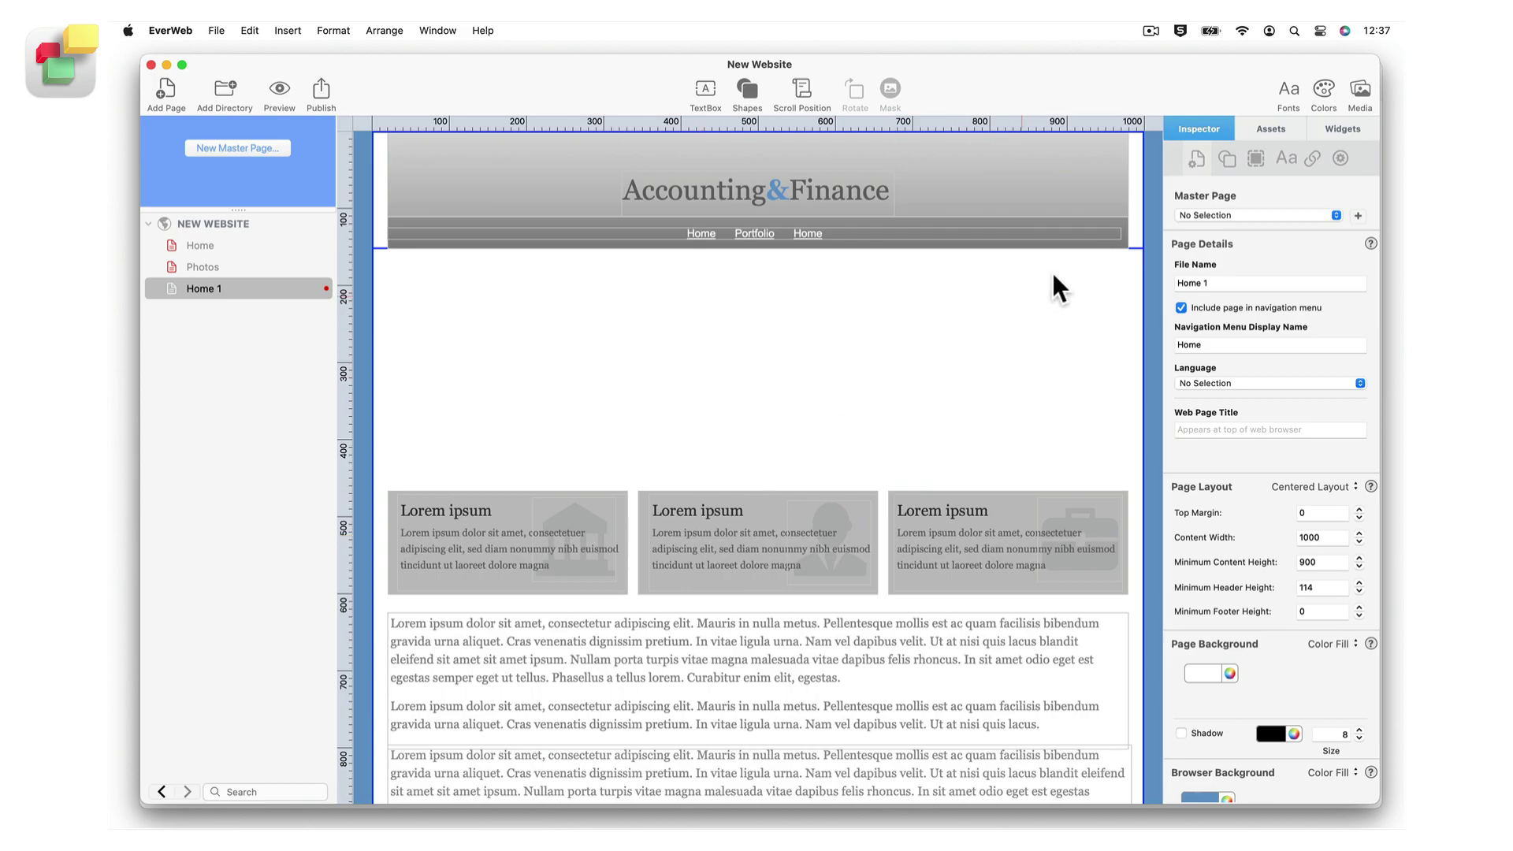
{"action": "left_click", "coordinate": [1331, 126]}
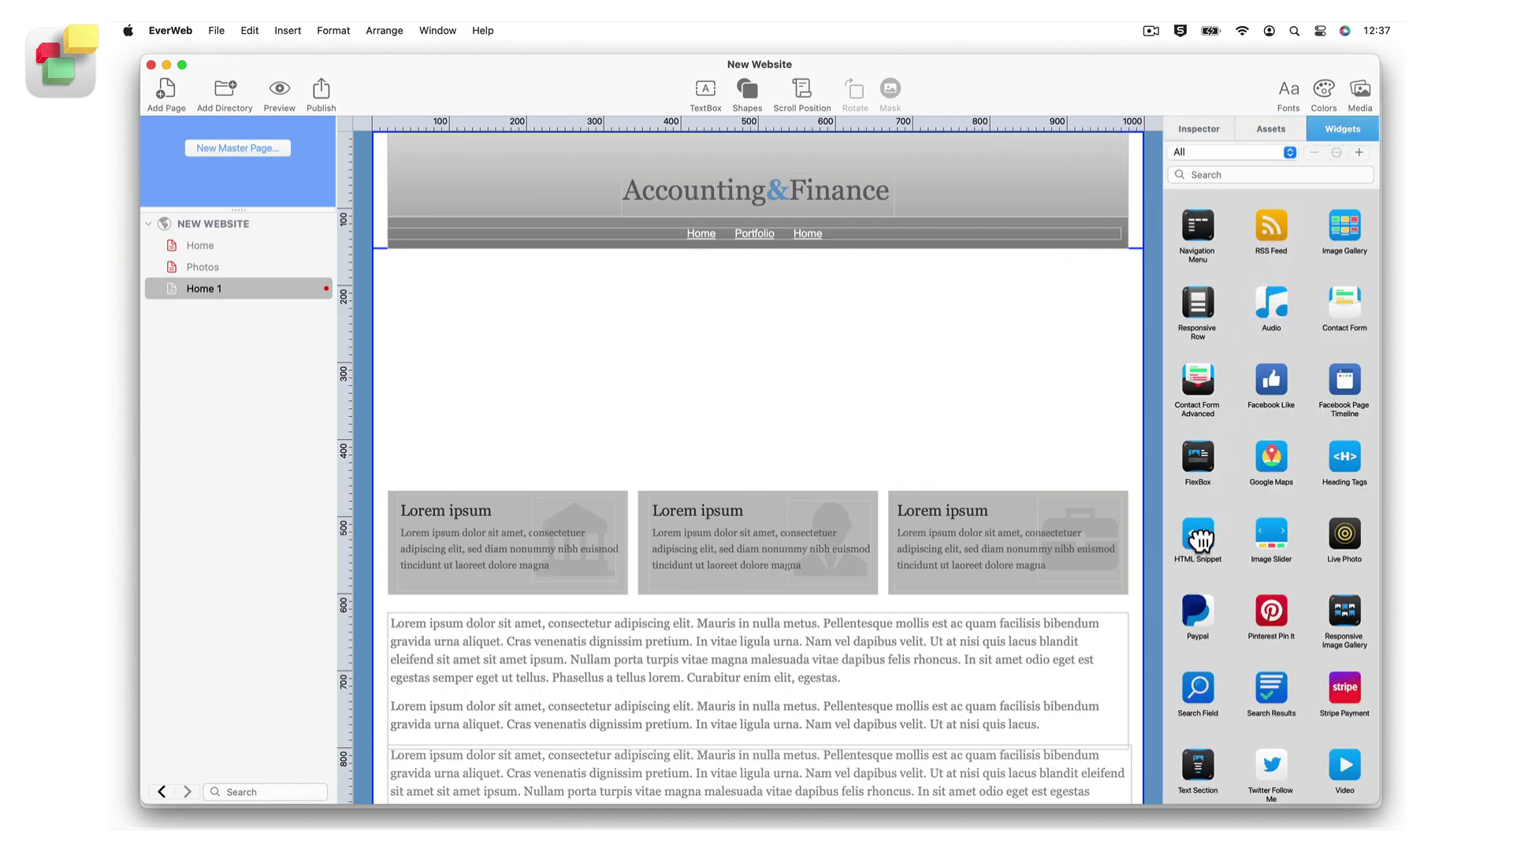
{"action": "left_click_drag", "start_coordinate": [1198, 532], "coordinate": [671, 293]}
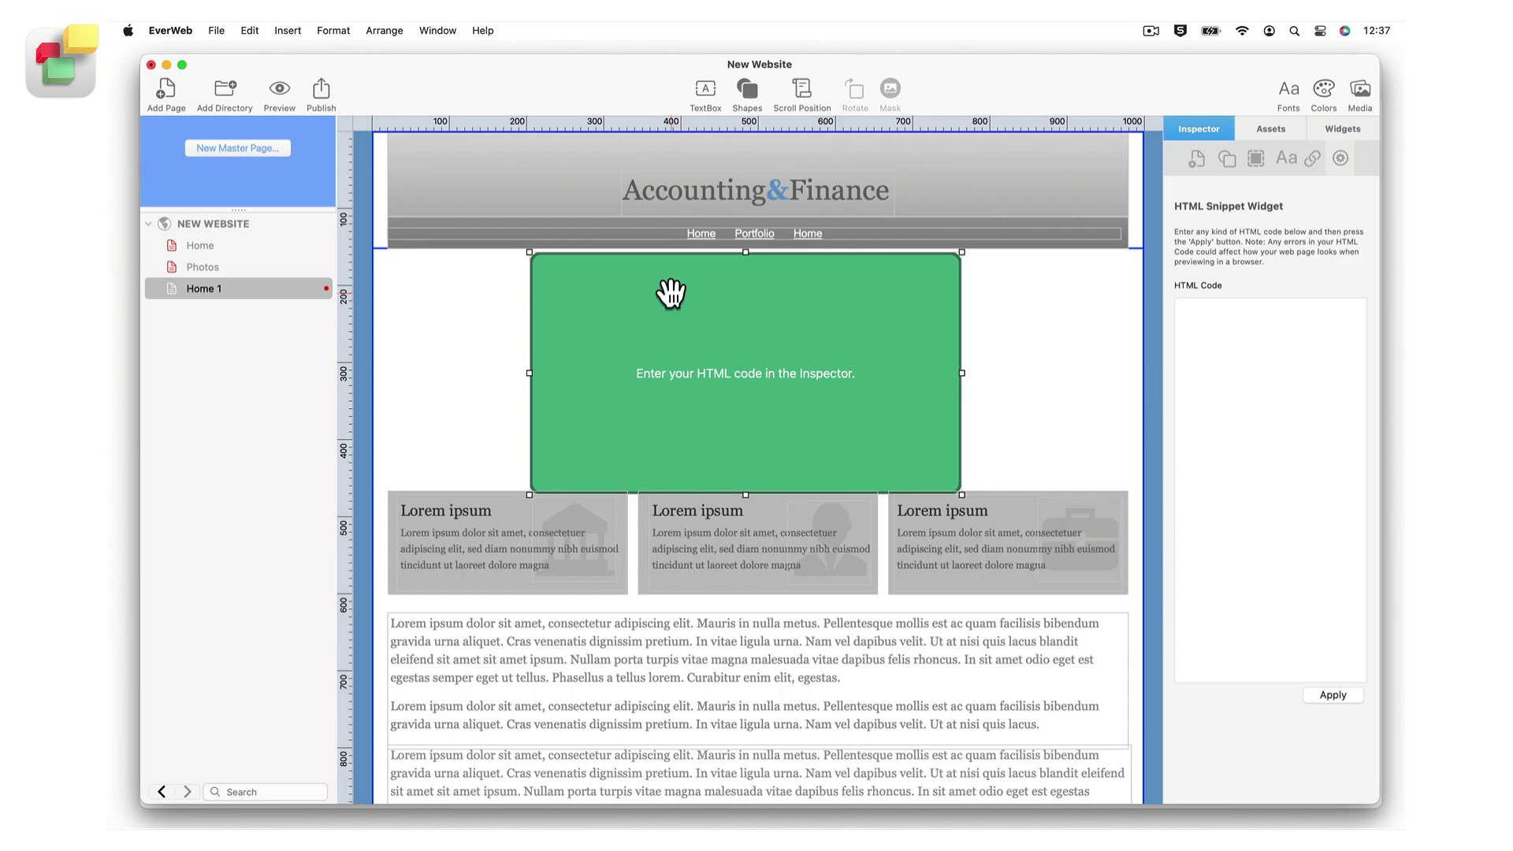
Paste the AAPL chart embed code into the snippet's HTML Code box and apply it.
{"action": "left_click", "coordinate": [1208, 315]}
{"action": "key", "text": "super+v"}
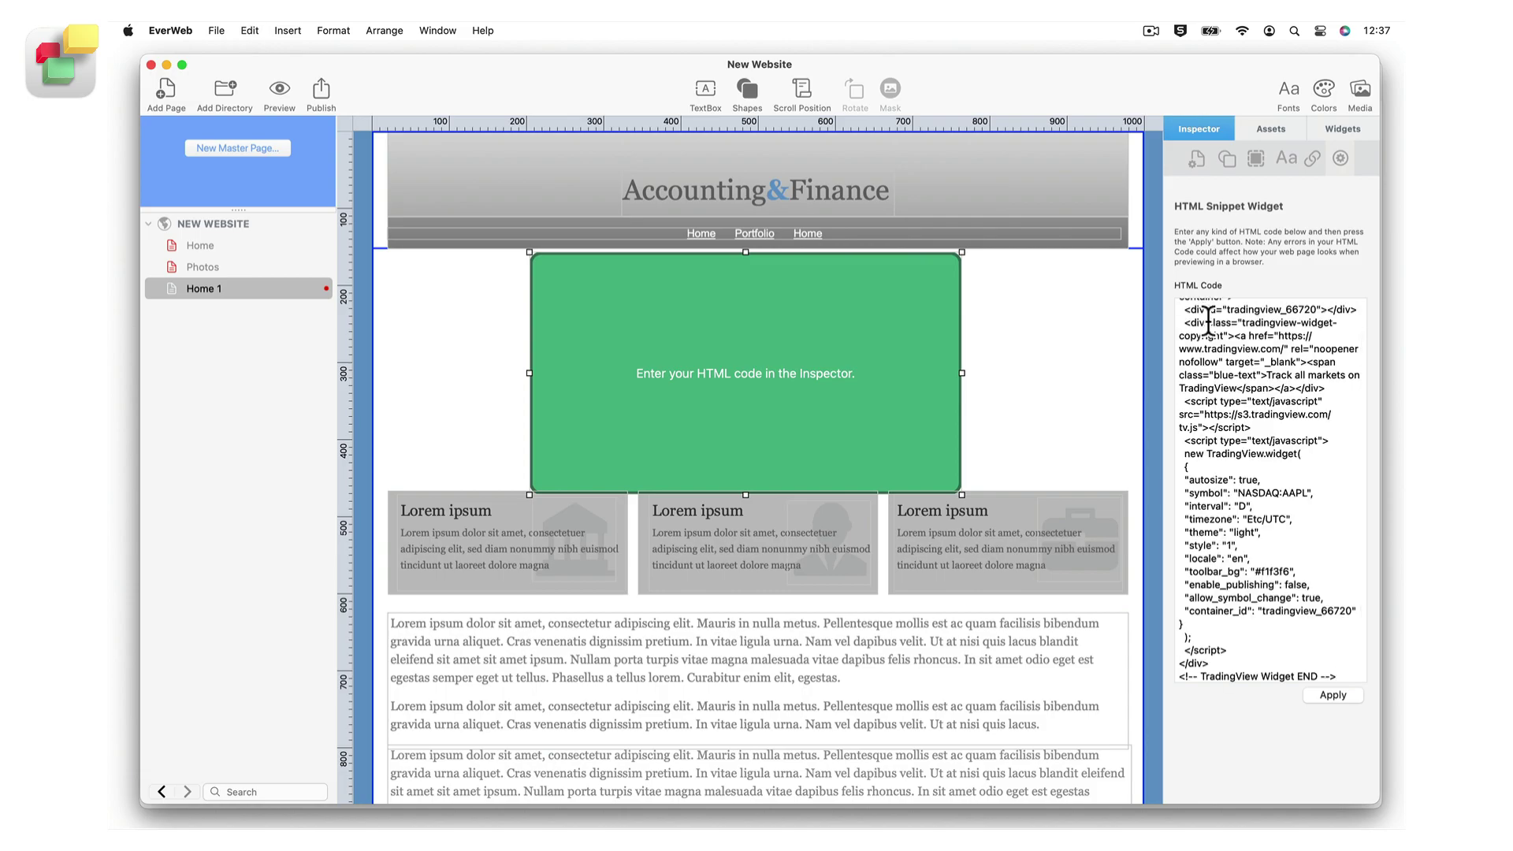
{"action": "left_click", "coordinate": [1333, 695]}
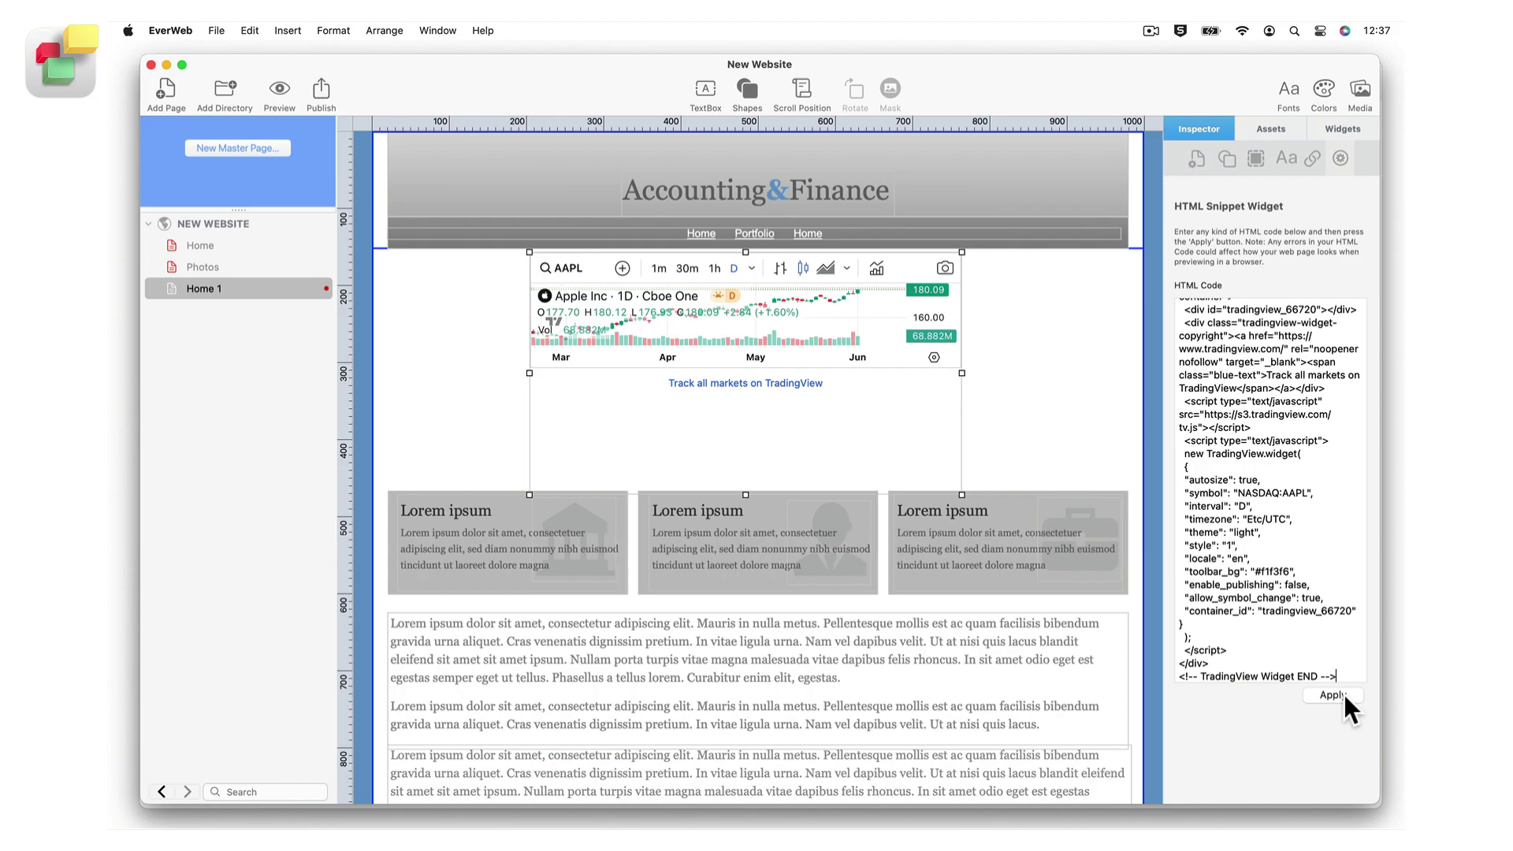
{"action": "left_click", "coordinate": [1332, 694]}
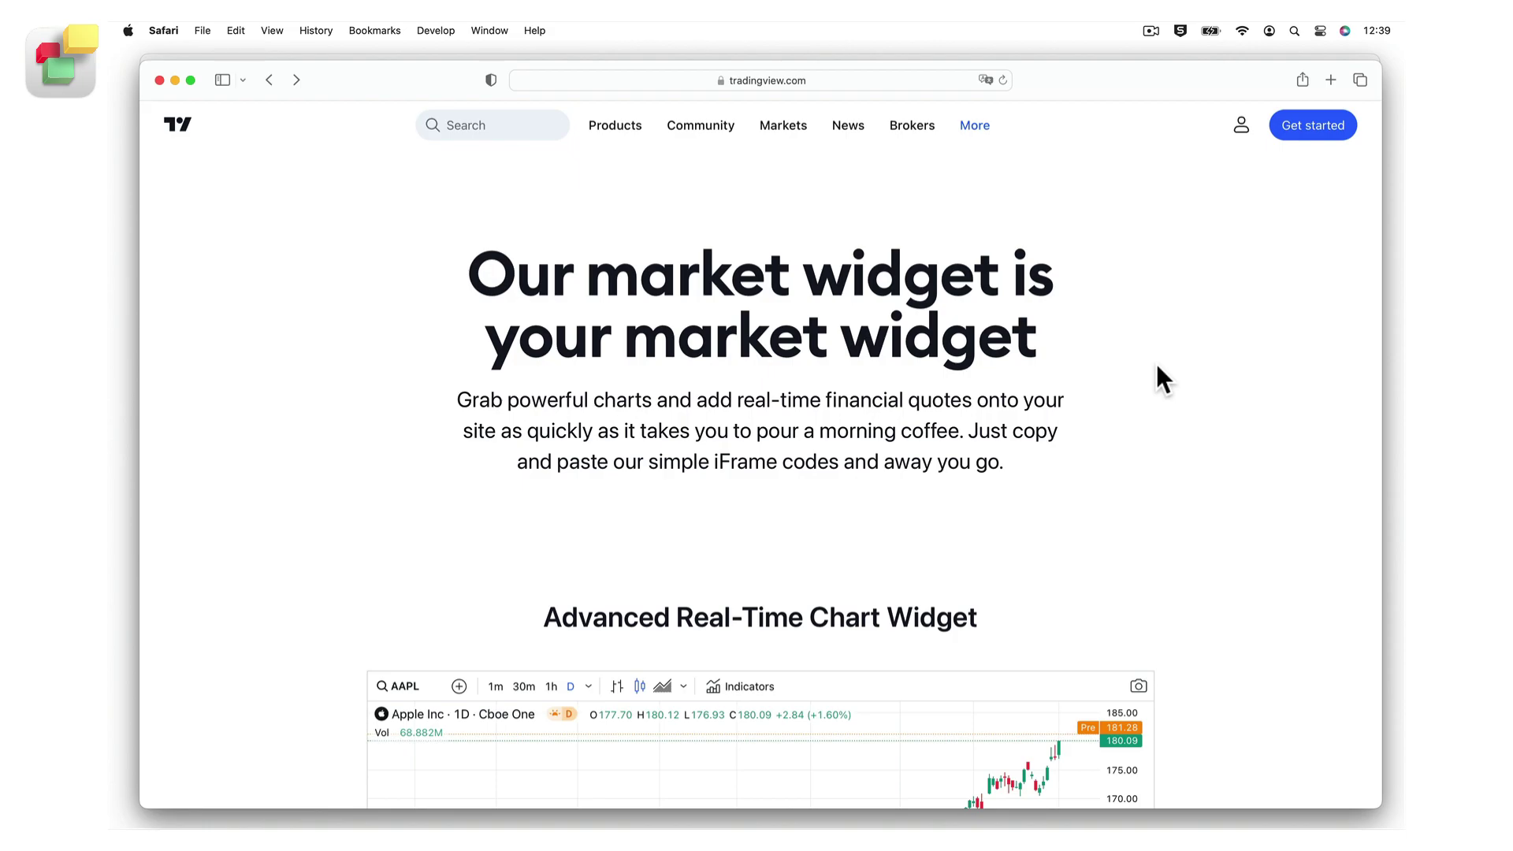
Copy the Ticker Tape Widget embed code for S&P 500, US 100, EUR/USD, Bitcoin and Ethereum.
{"action": "scroll", "coordinate": [1253, 475], "scroll_direction": "down", "scroll_amount": 15}
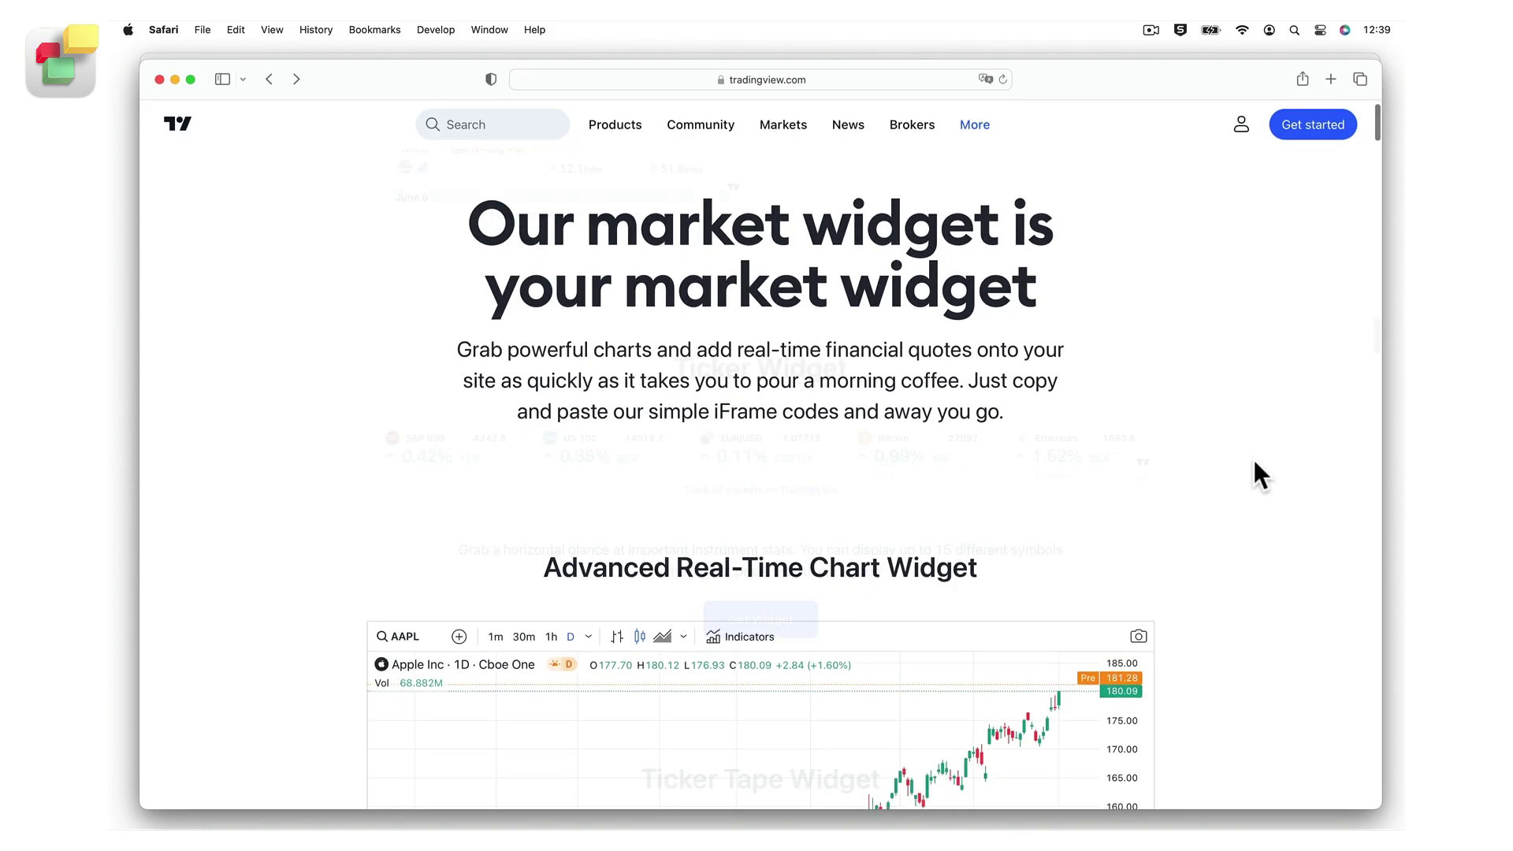
{"action": "scroll", "coordinate": [1253, 474], "scroll_direction": "up", "scroll_amount": 2}
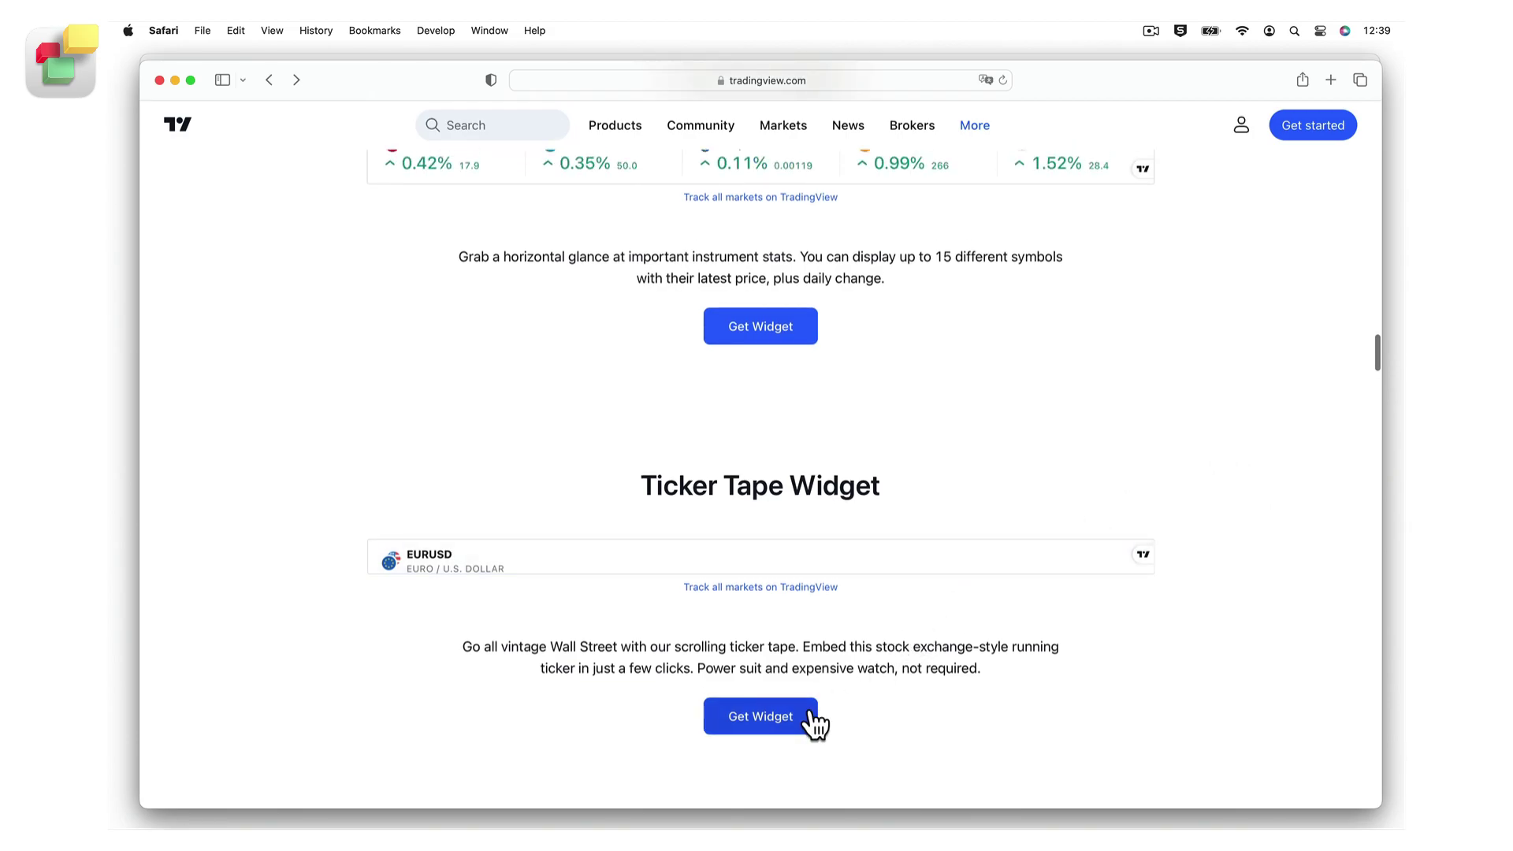
{"action": "left_click", "coordinate": [807, 713]}
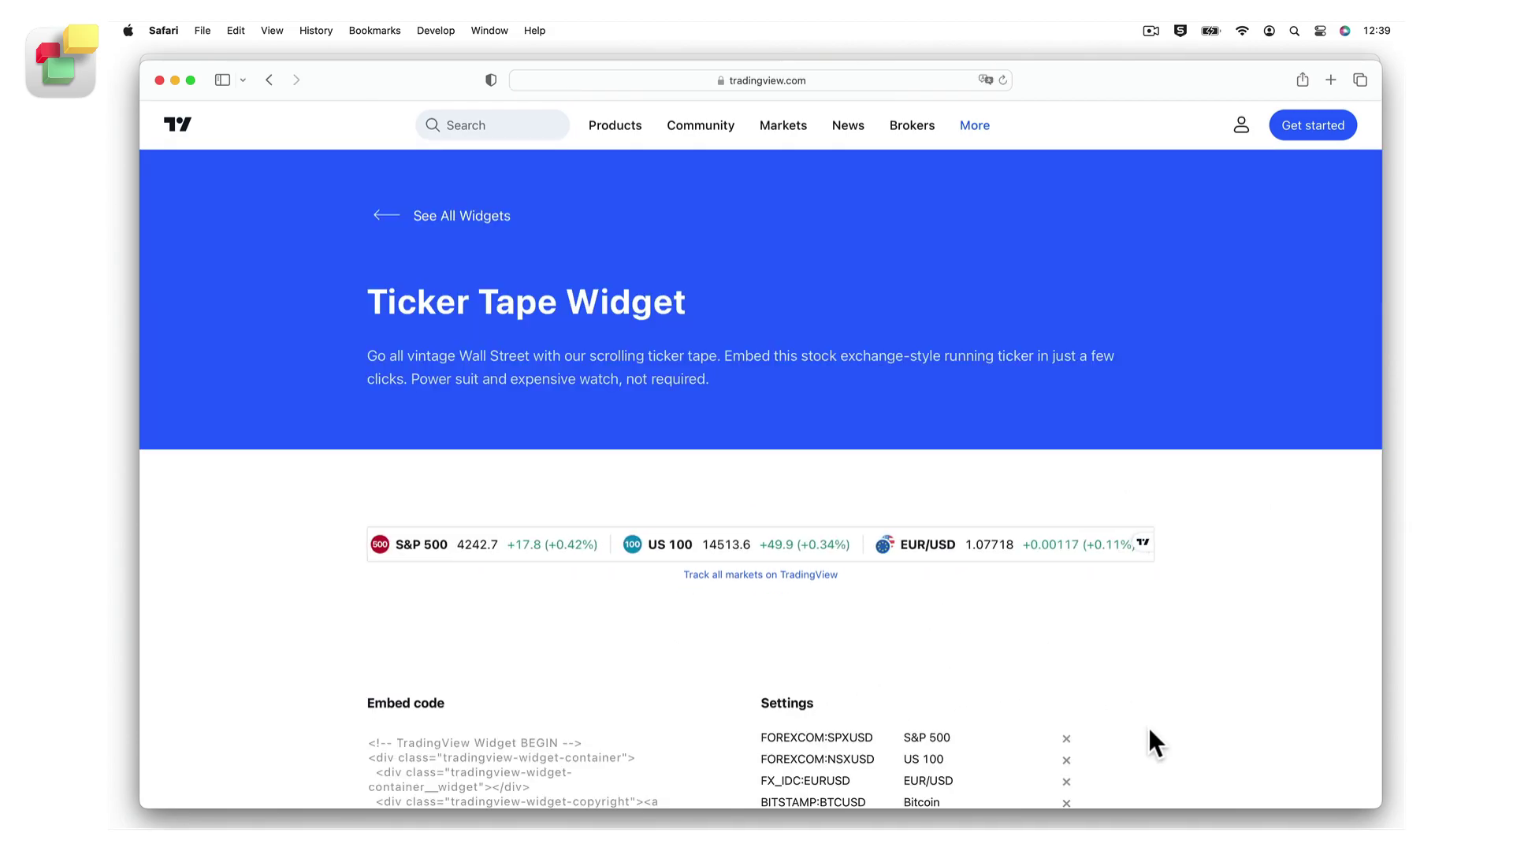
{"action": "scroll", "coordinate": [1149, 728], "scroll_direction": "down", "scroll_amount": 5}
{"action": "scroll", "coordinate": [1149, 729], "scroll_direction": "down", "scroll_amount": 1}
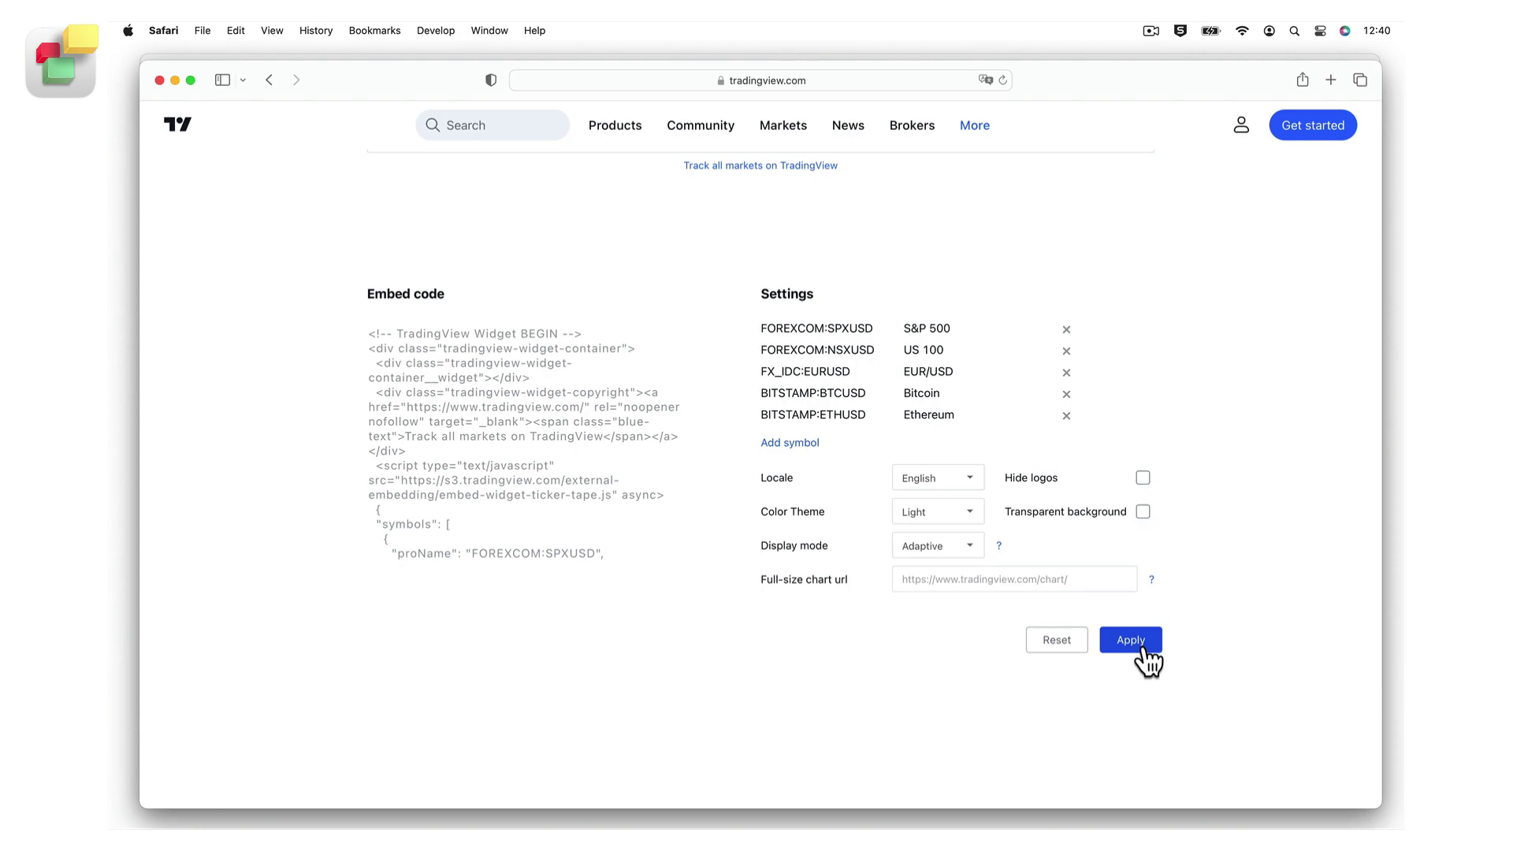
{"action": "left_click", "coordinate": [554, 463]}
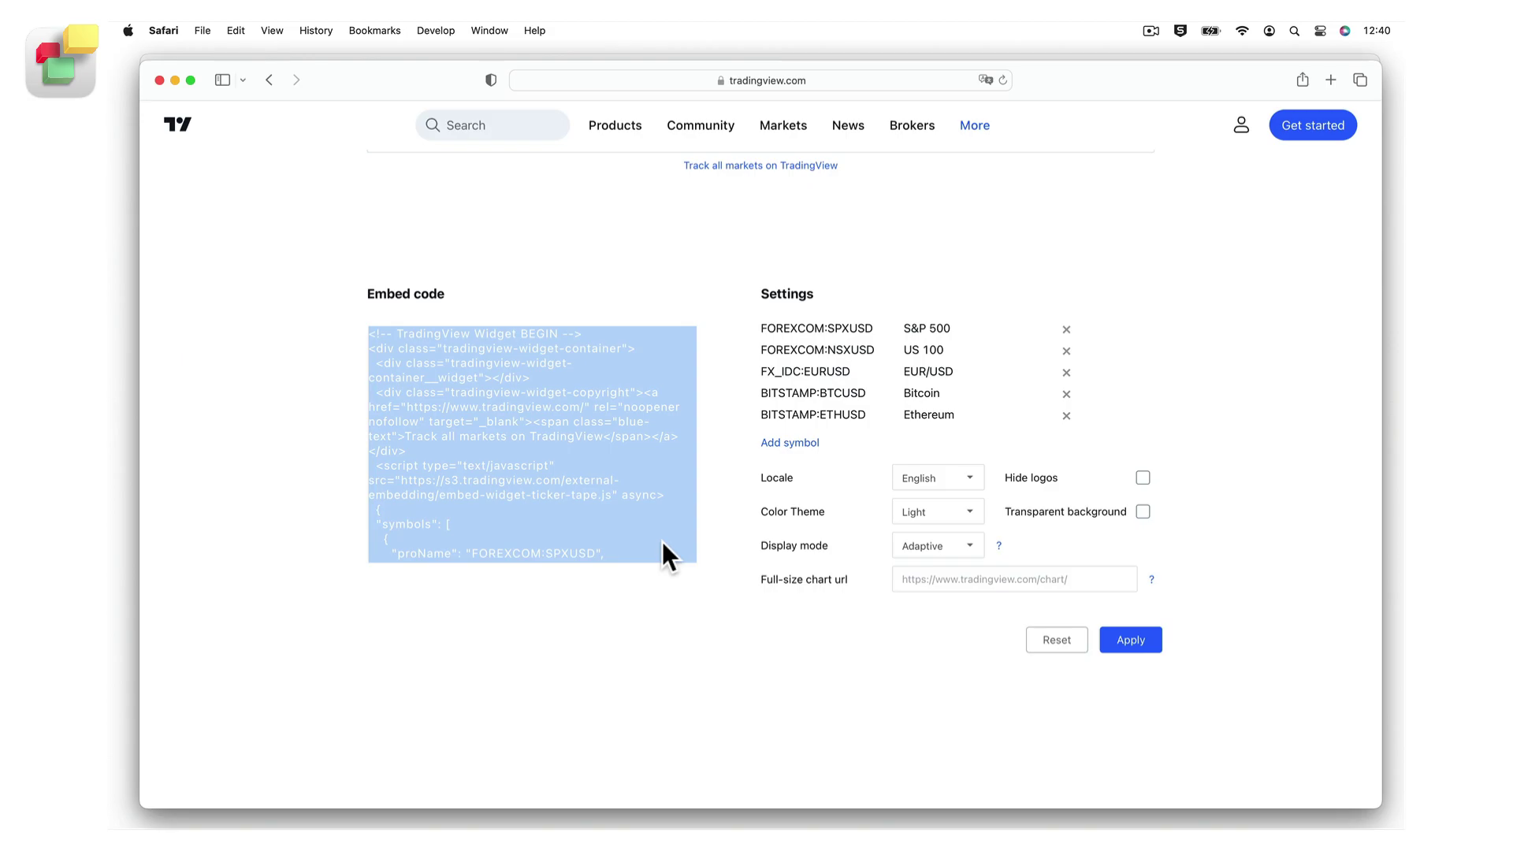
{"action": "key", "text": "super+c"}
Back in EverWeb, place a second HTML Snippet widget below the Home 1 header.
{"action": "key", "text": "super+Tab"}
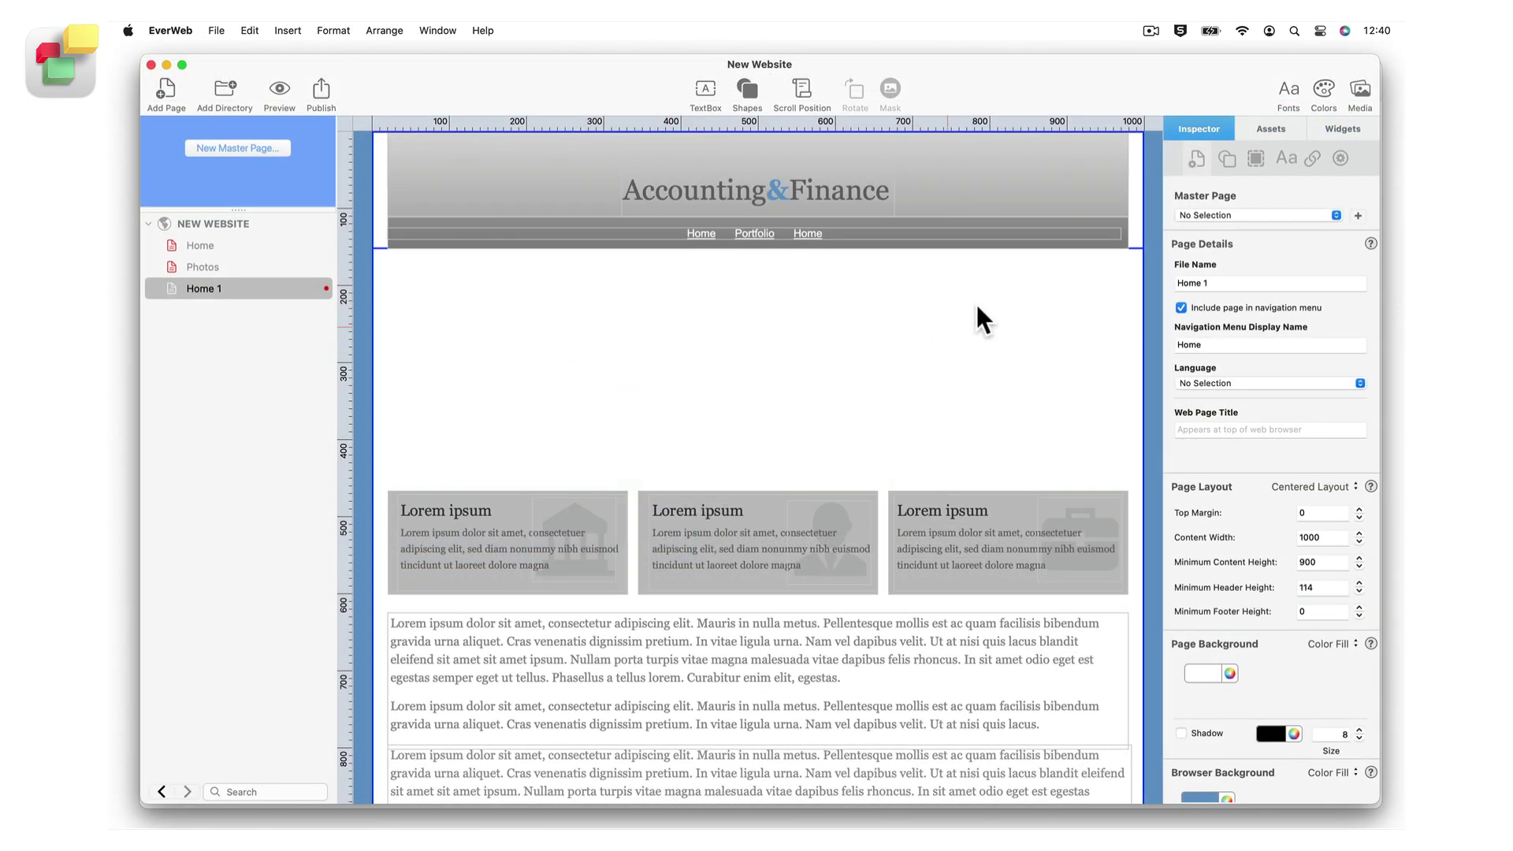
{"action": "left_click", "coordinate": [1328, 124]}
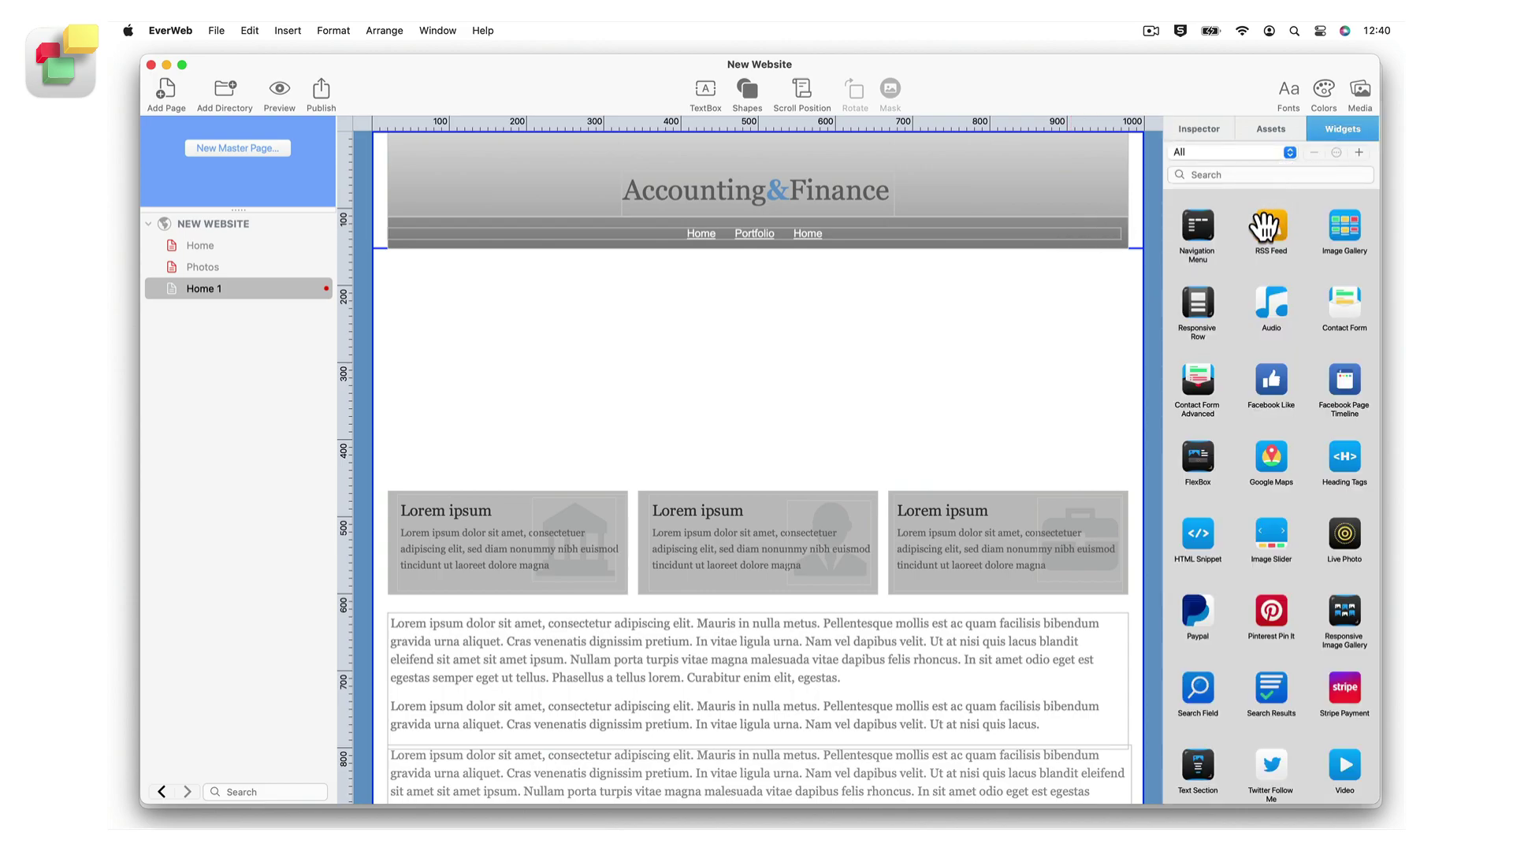
{"action": "left_click_drag", "start_coordinate": [1197, 539], "coordinate": [608, 296]}
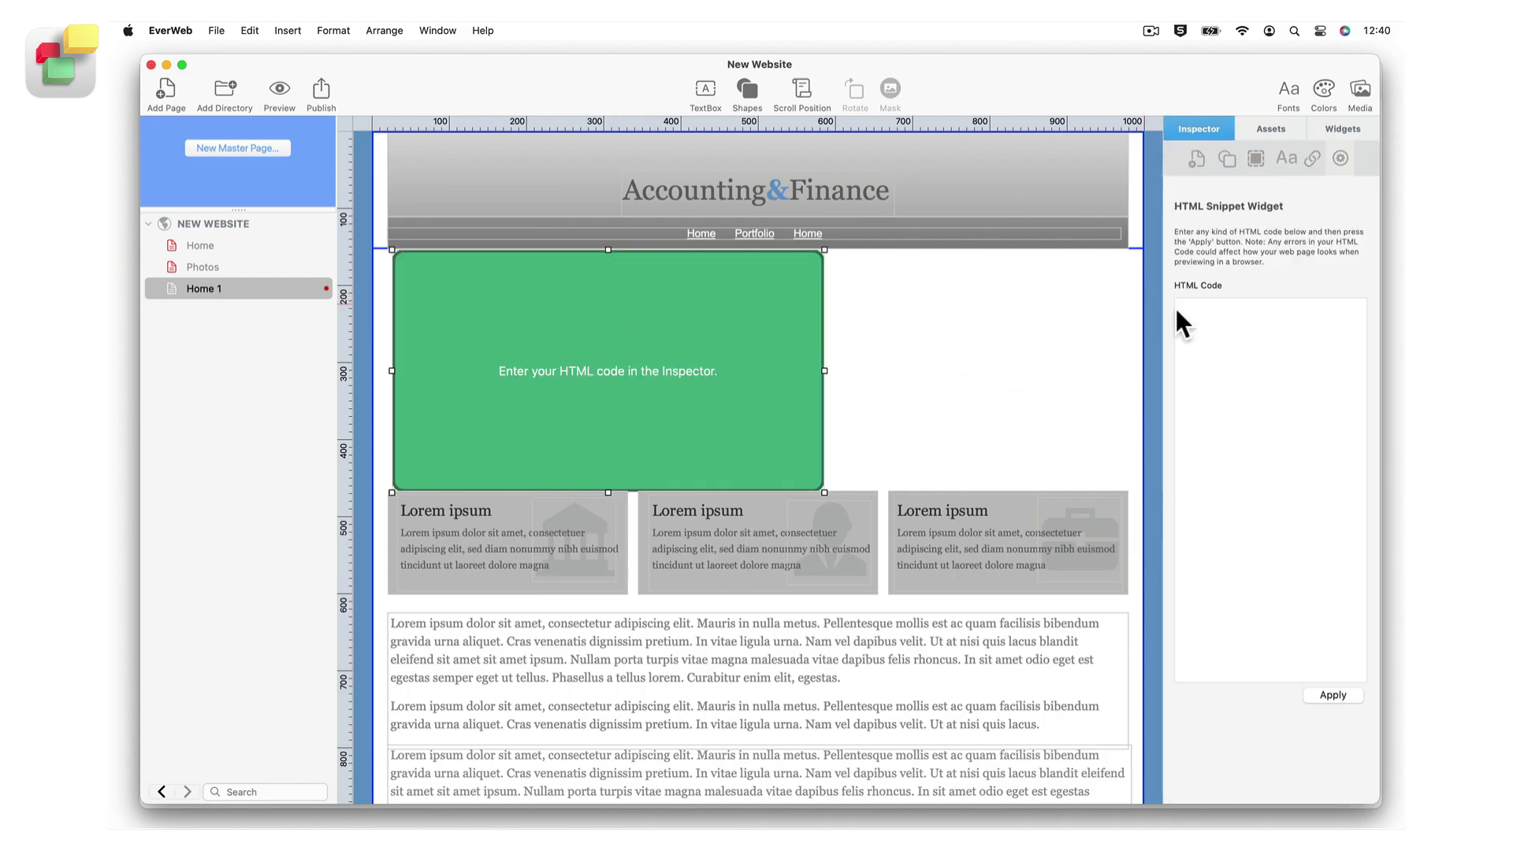
Paste the ticker tape code into the new snippet, apply it, and preview the page.
{"action": "left_click", "coordinate": [1213, 330]}
{"action": "key", "text": "super+v"}
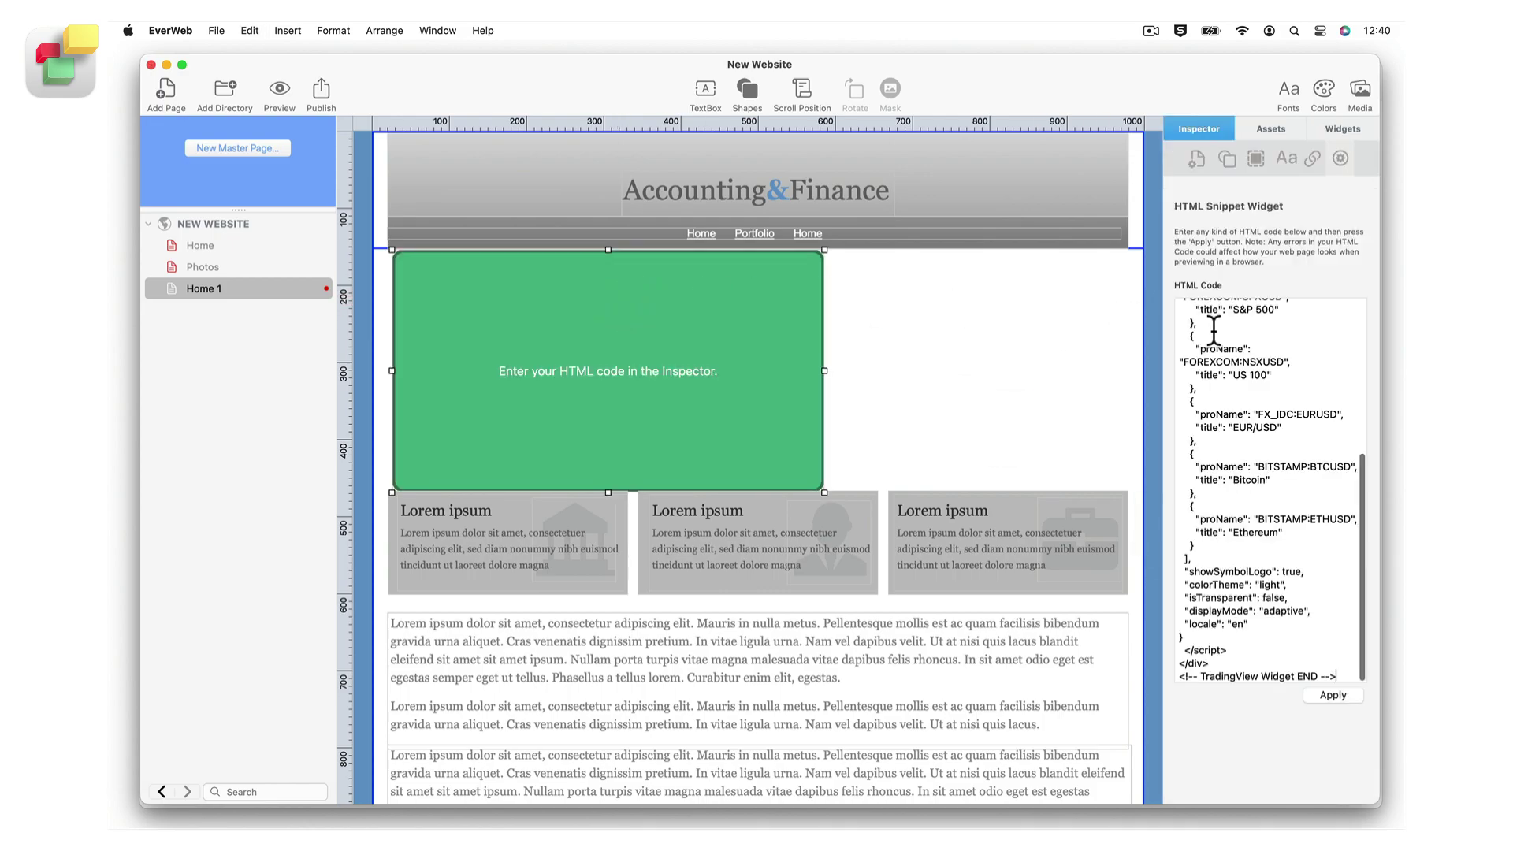
{"action": "left_click", "coordinate": [1339, 694]}
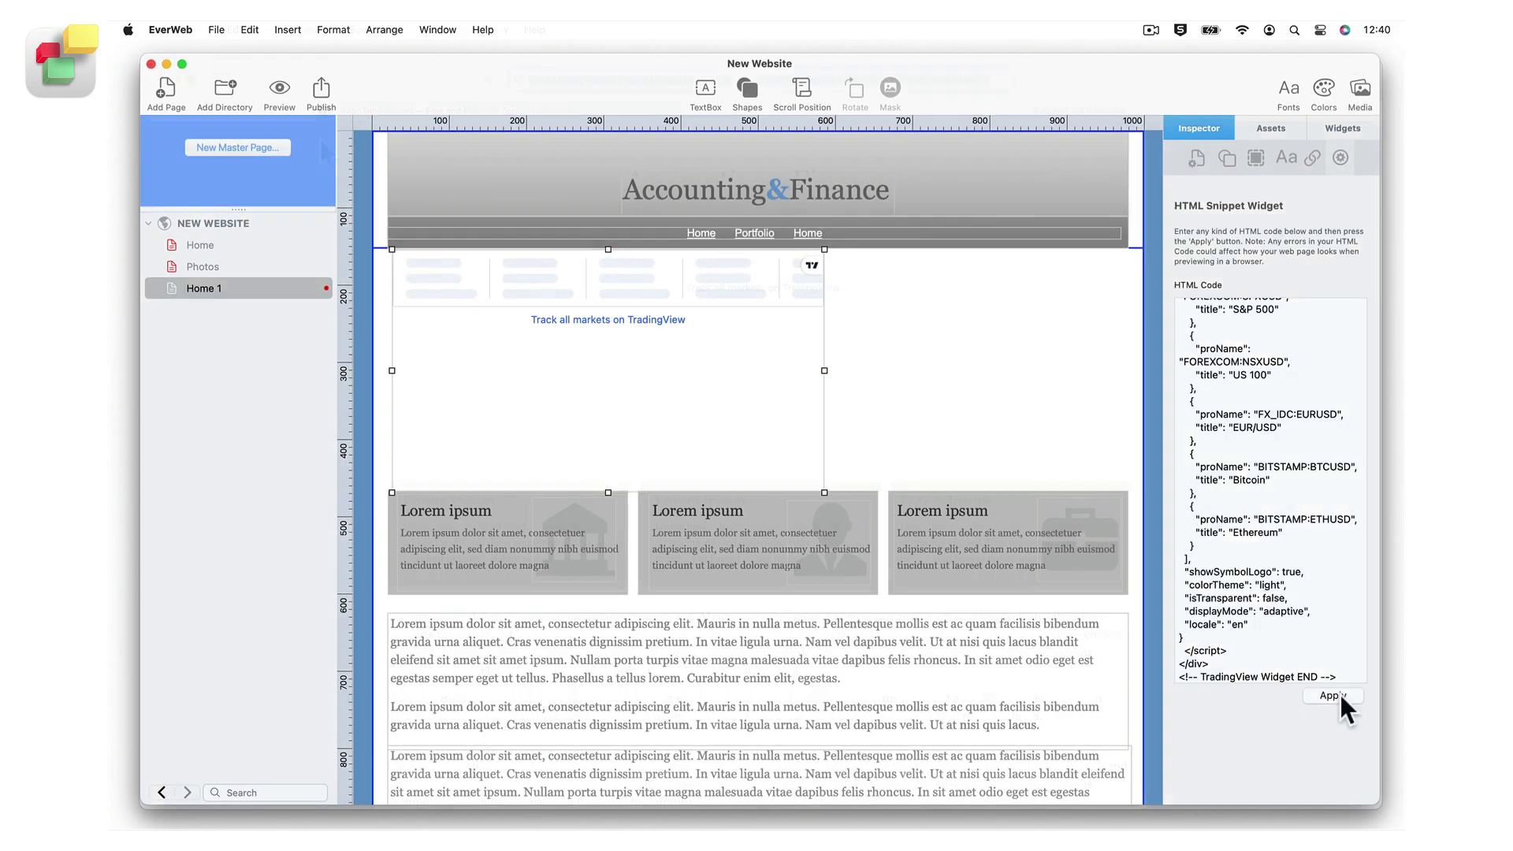
{"action": "left_click", "coordinate": [278, 90]}
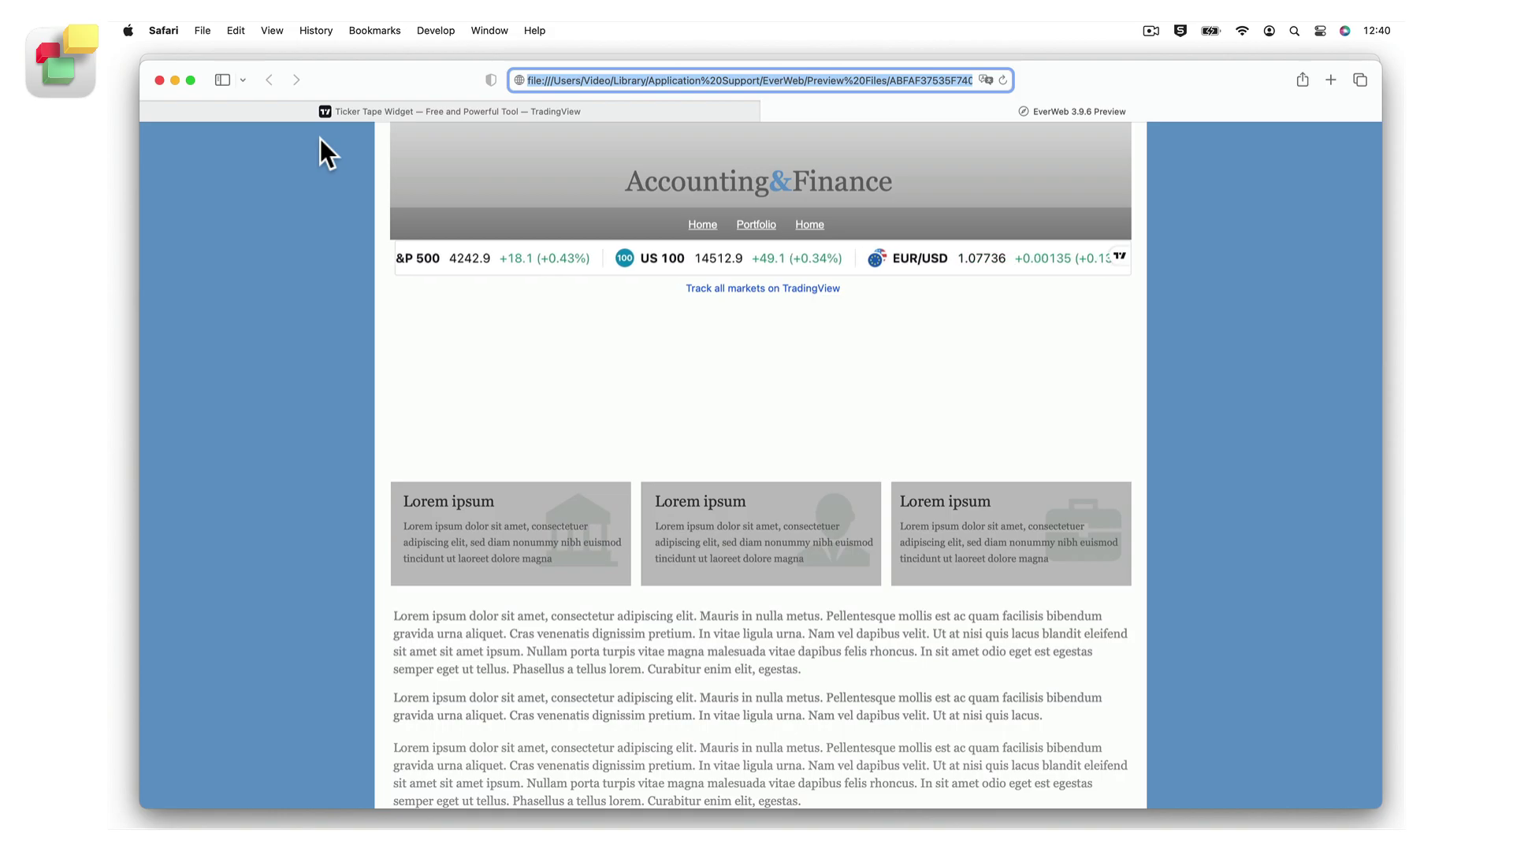